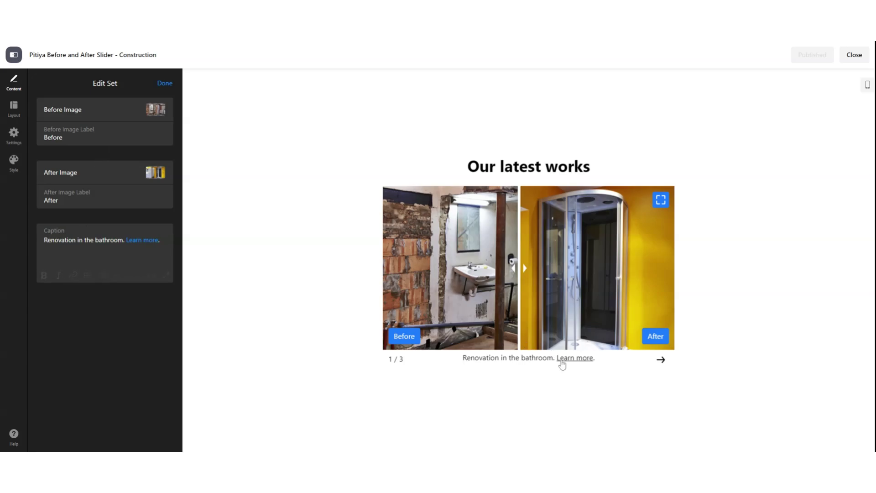
Step: Review the construction slider's set list, layout, settings and style options, and check its mobile preview
left_click(165, 87)
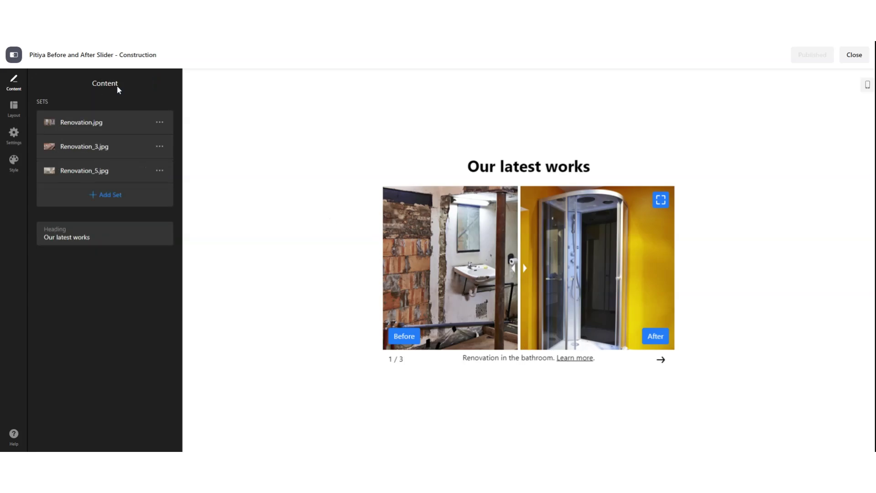
left_click(14, 108)
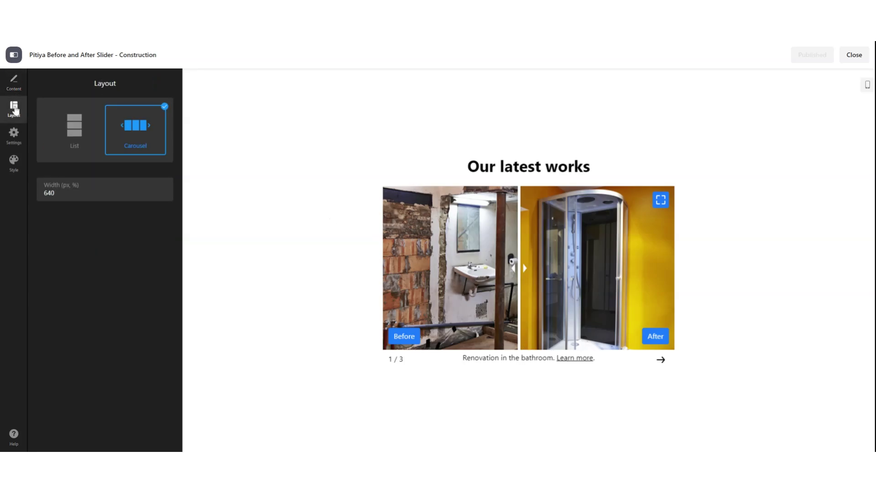
left_click(13, 135)
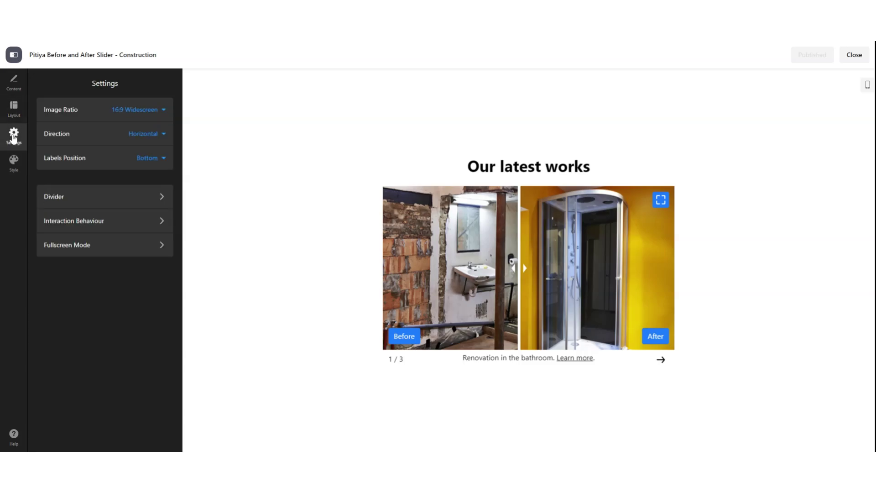
left_click(15, 174)
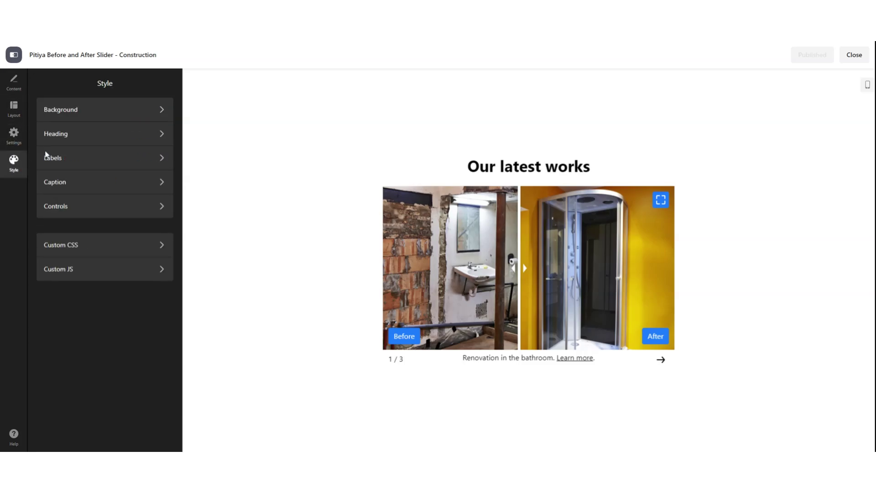
left_click(114, 111)
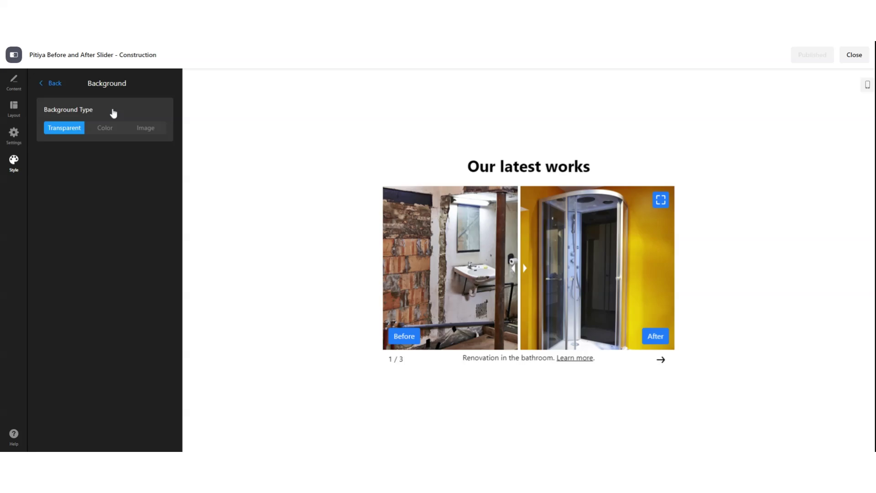
left_click(55, 86)
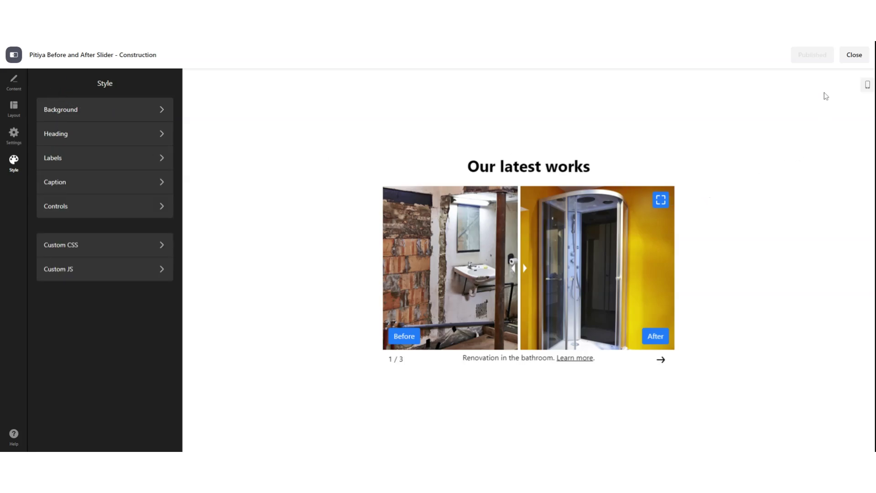
left_click(867, 85)
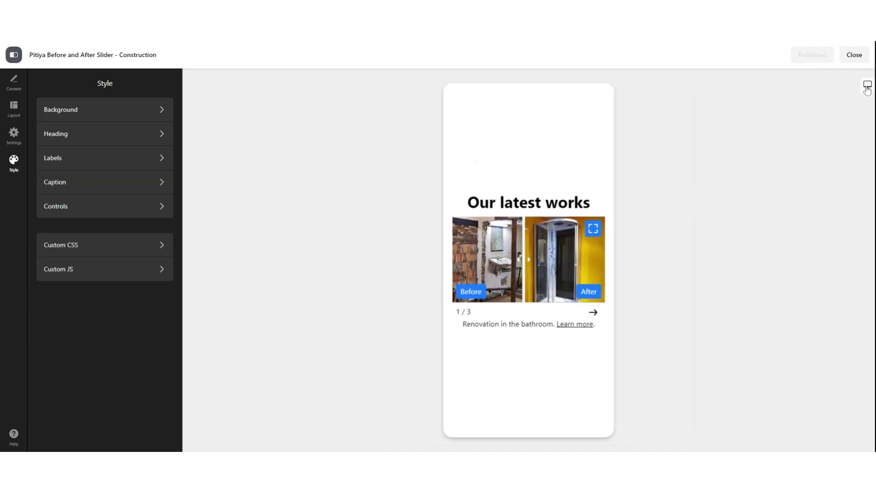
left_click(867, 88)
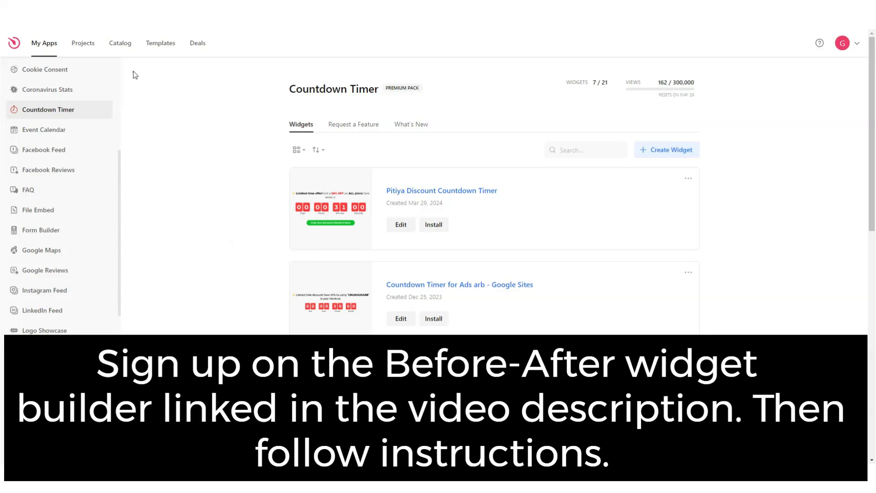
Step: Find the Before and After Slider app in the catalog by searching for "before" and open its templates
left_click(120, 45)
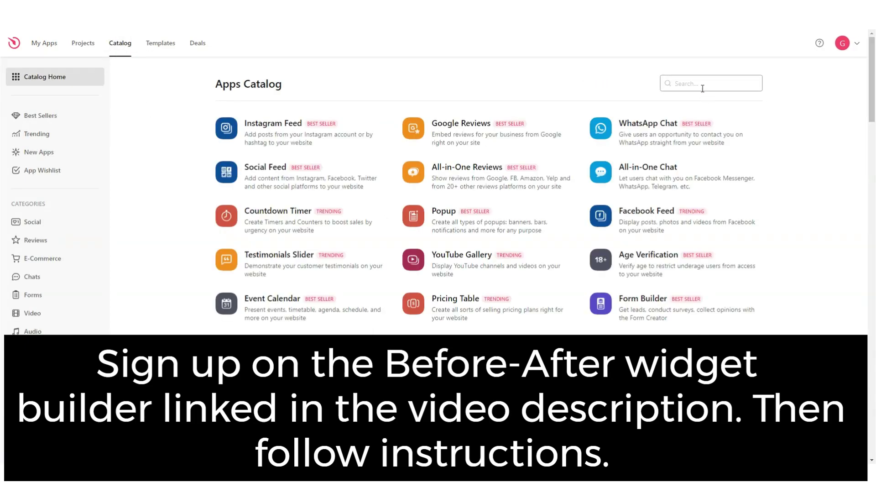
type("before")
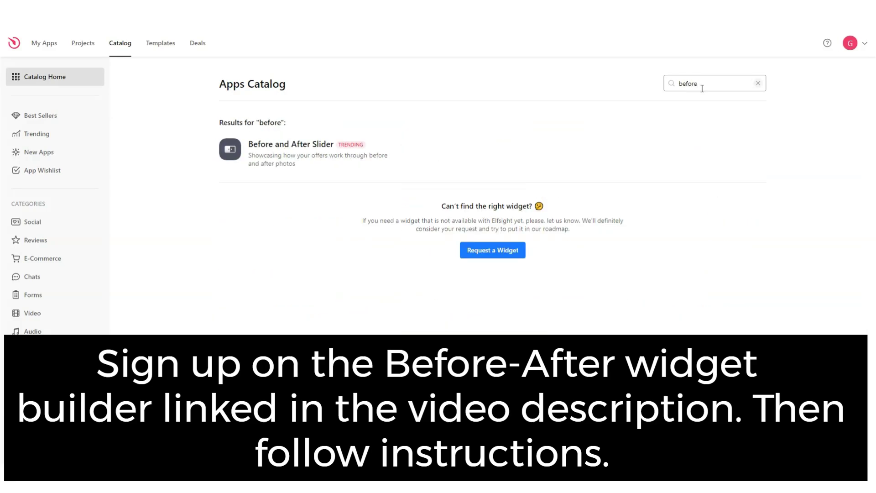
left_click(311, 156)
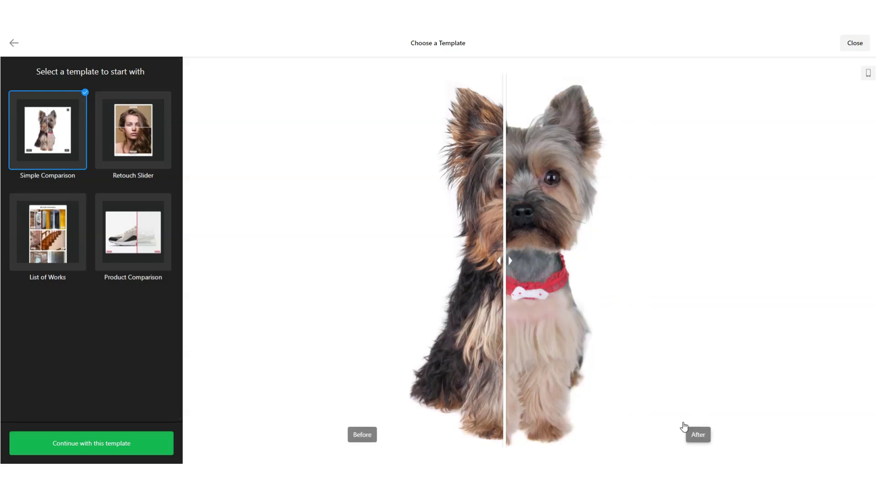
Step: Preview the Simple Comparison and Retouch Slider templates, comparing their before and after images and the second retouch slide
left_click(697, 435)
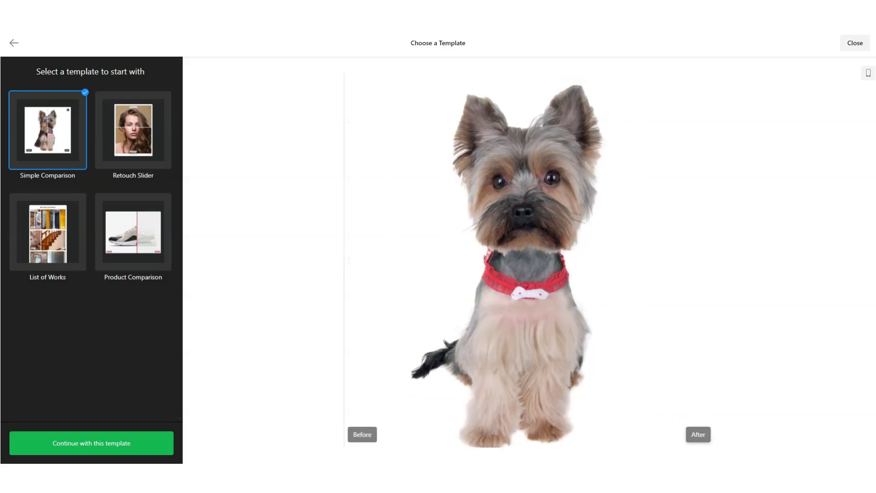
left_click(368, 435)
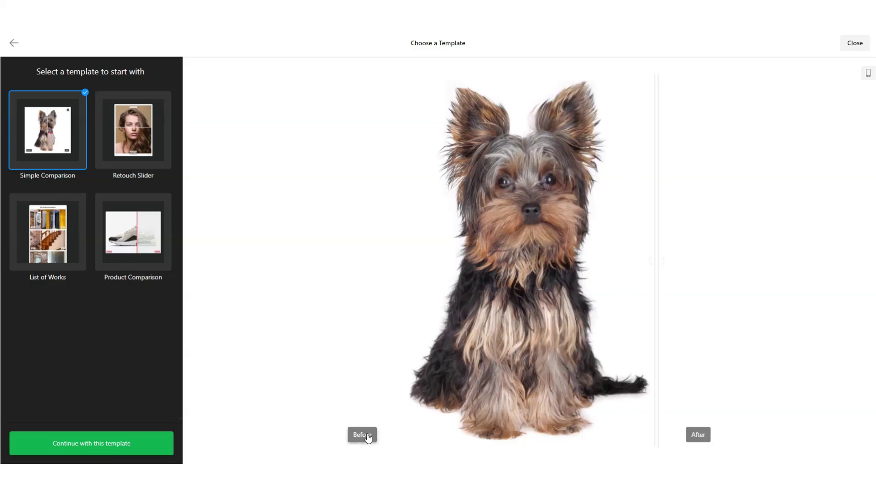
left_click(133, 127)
scroll(541, 269, "down", 1)
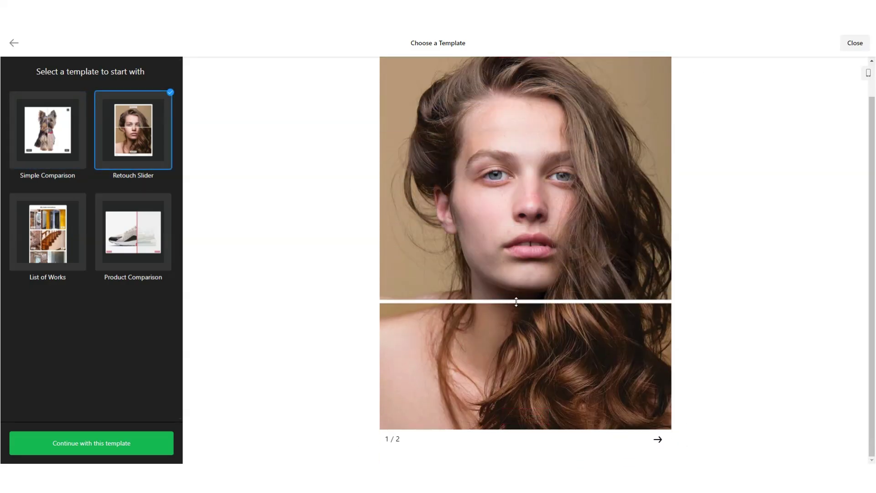
scroll(534, 280, "up", 1)
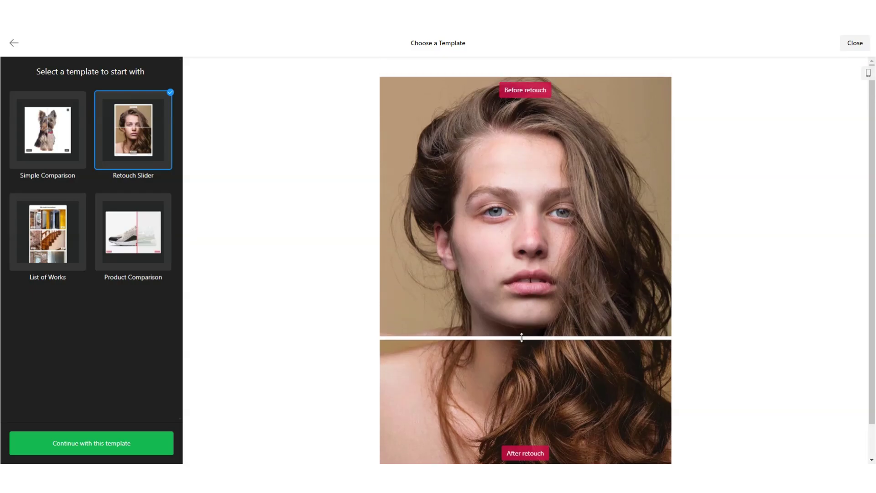
scroll(694, 258, "down", 1)
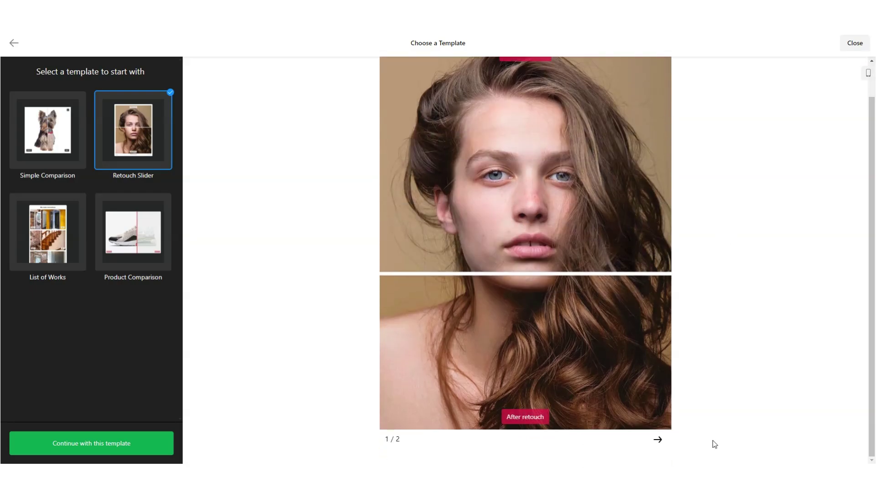
left_click(658, 439)
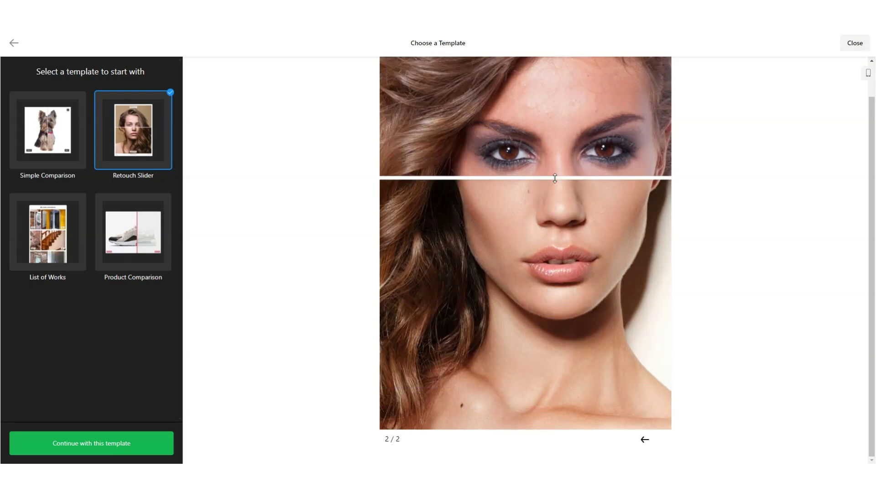
scroll(545, 255, "up", 1)
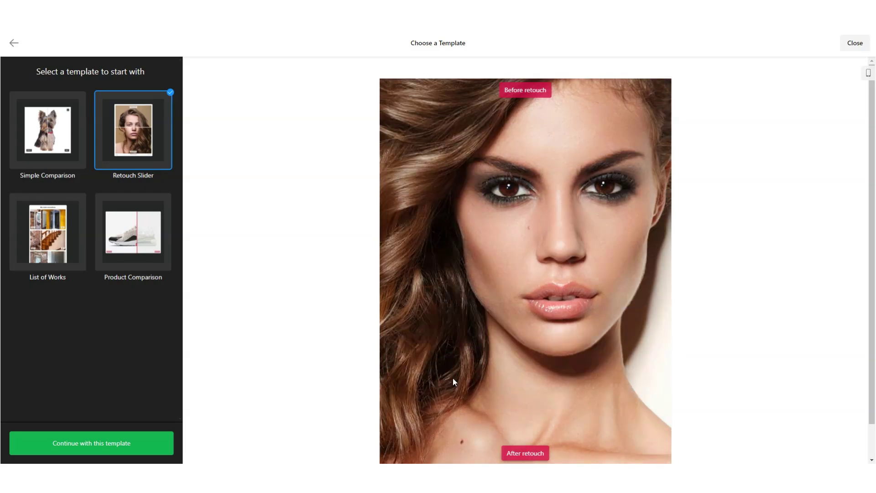
Step: Preview all sets of the List of Works template, and the Product Comparison template
left_click(64, 252)
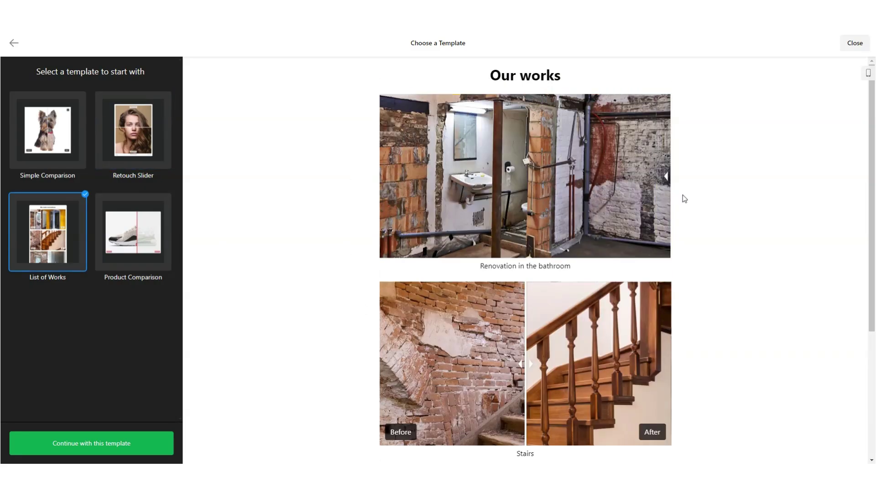
scroll(593, 270, "down", 1)
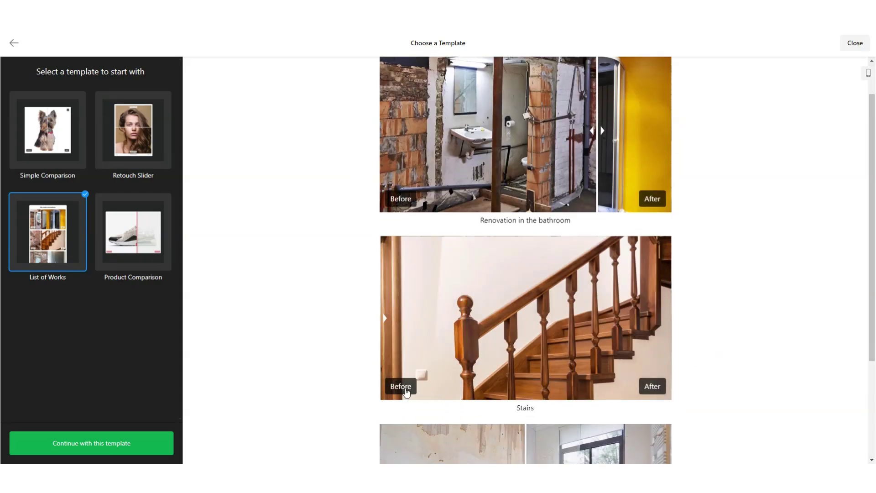
scroll(558, 340, "down", 3)
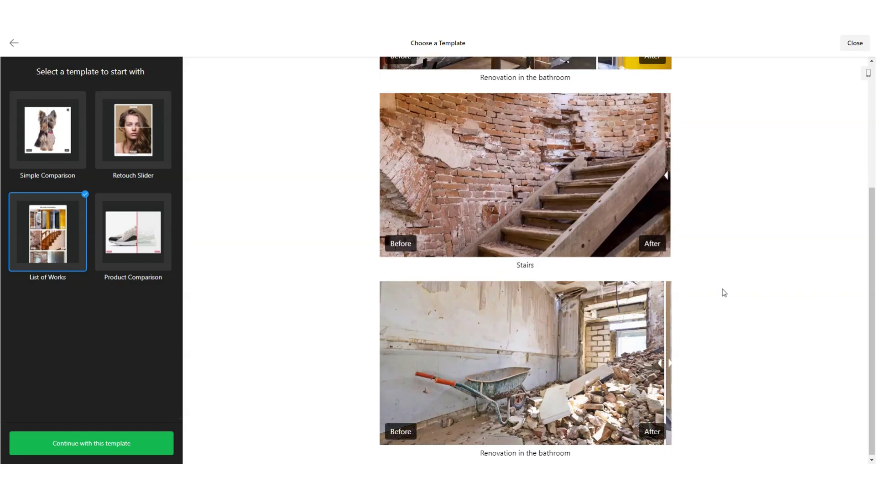
left_click(153, 238)
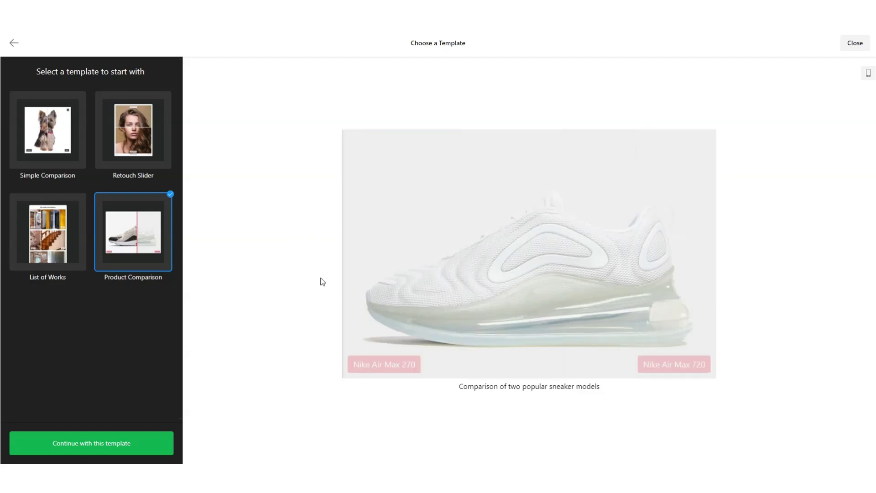
Step: Check how the Product Comparison, List of Works, Retouch Slider and Simple Comparison templates look on mobile, and return to the desktop preview
left_click(869, 75)
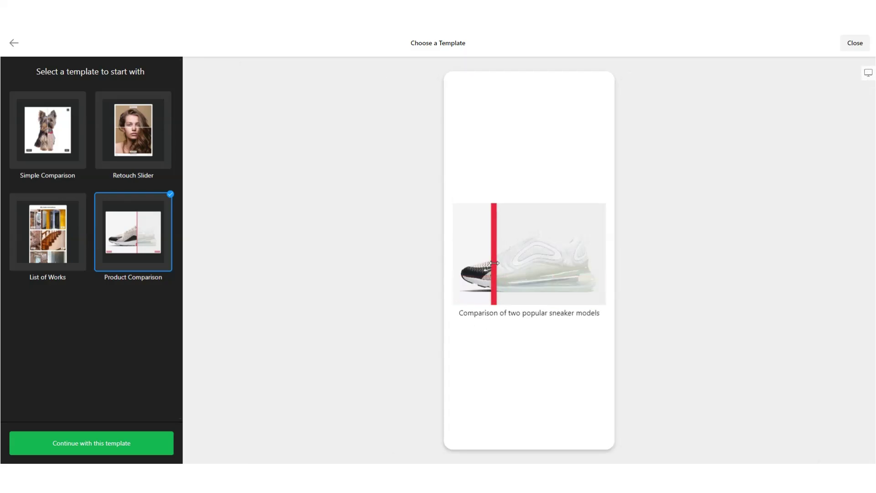
left_click(86, 247)
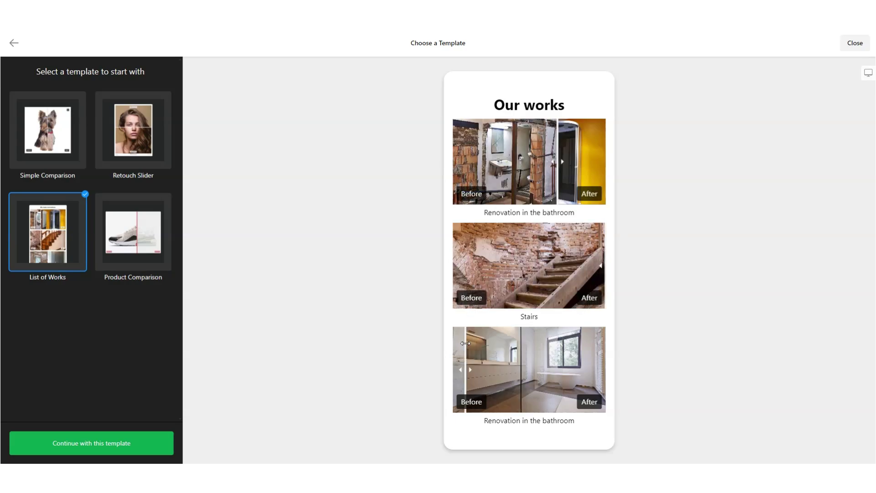
left_click(148, 157)
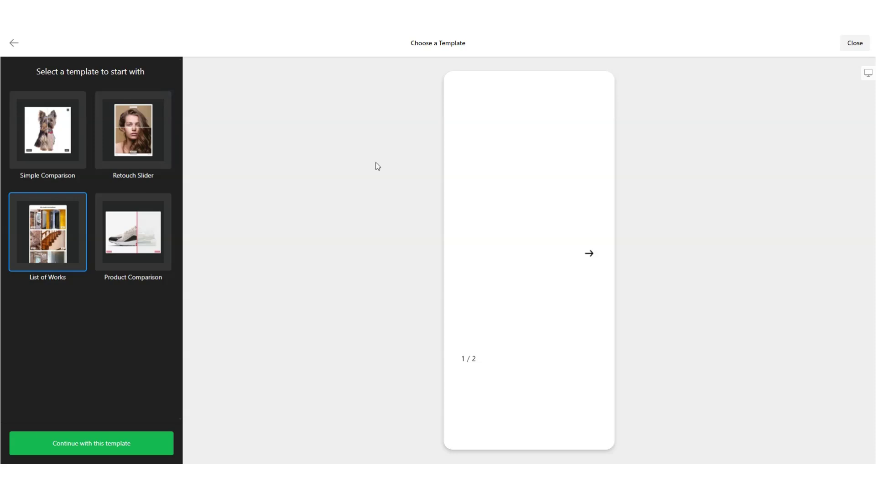
left_click(588, 358)
left_click(69, 135)
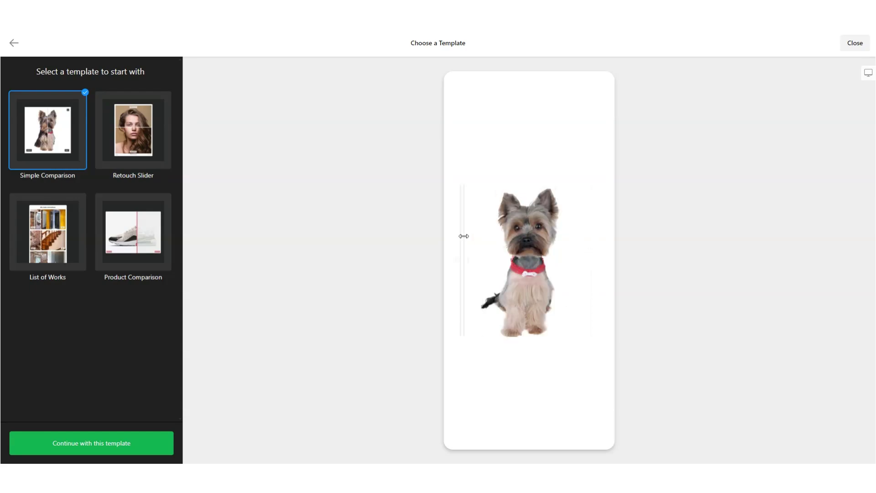
left_click(867, 73)
Step: Create a new slider widget from the List of Works template
left_click(62, 236)
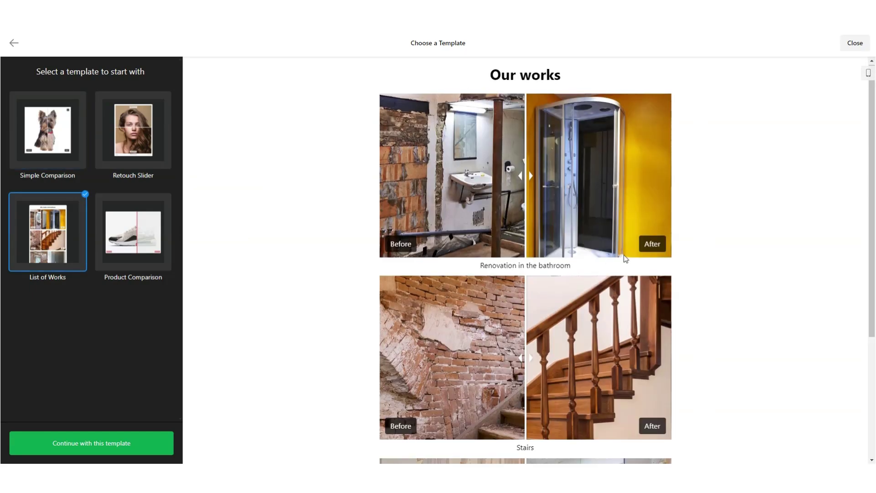
scroll(623, 255, "down", 4)
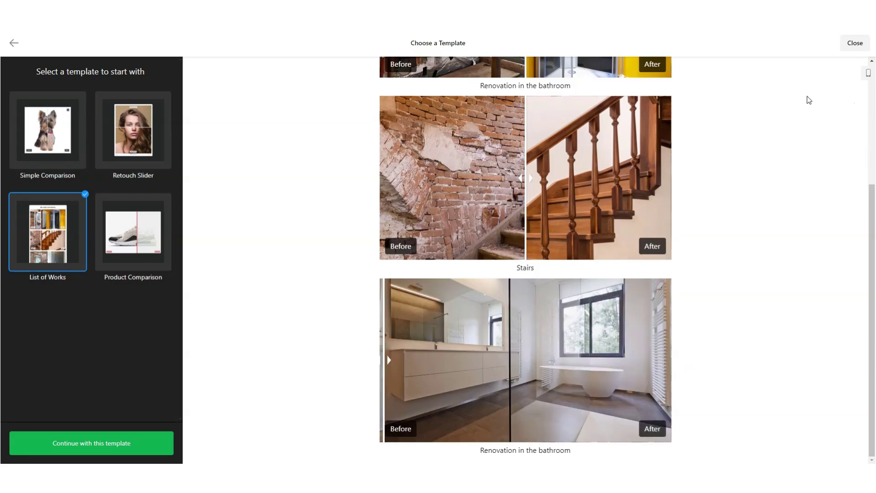
left_click(128, 443)
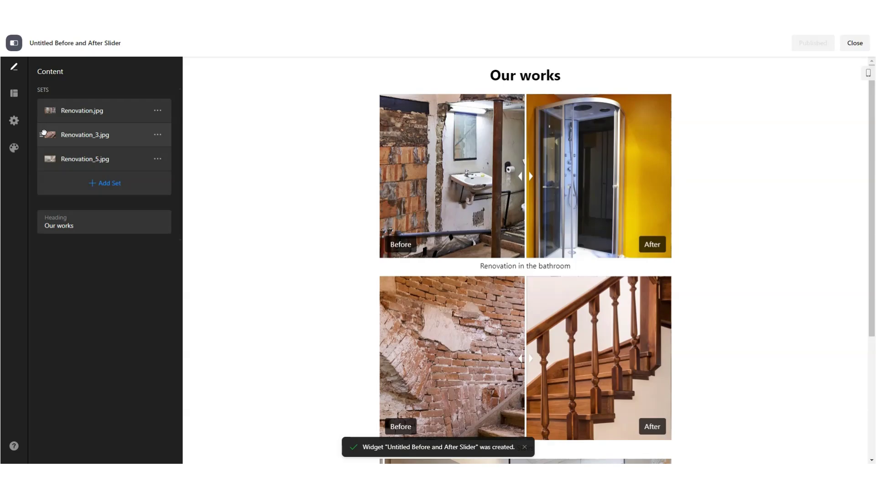
Step: Open the Renovation.jpg set for editing
mouse_move(46, 135)
left_mouse_down()
mouse_move(47, 117)
mouse_move(49, 137)
left_mouse_up()
left_click(114, 115)
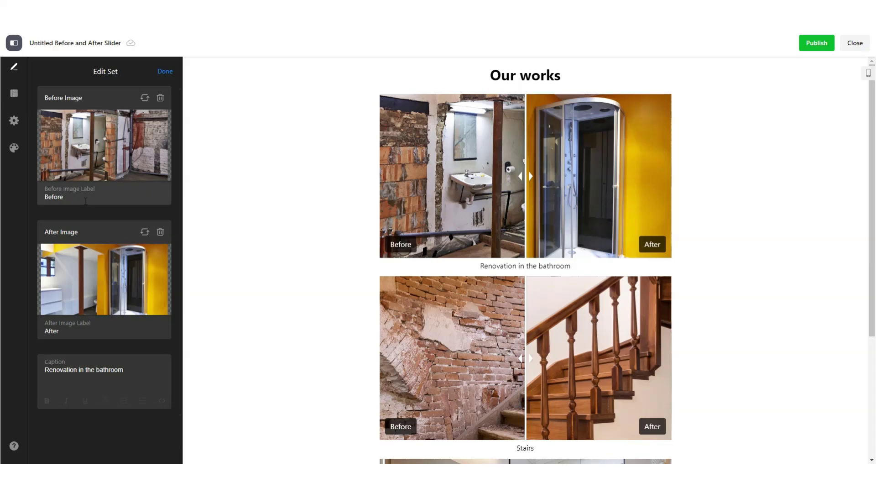
Step: Try "After (Now)" as the label of the set's after image and restore the label to "After"
left_click(68, 331)
type("(Now)")
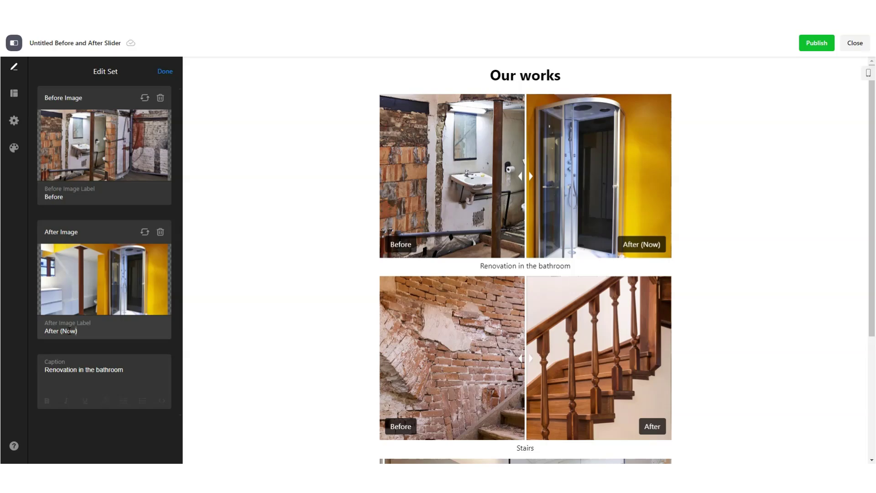
double_click(68, 331)
key("BackSpace")
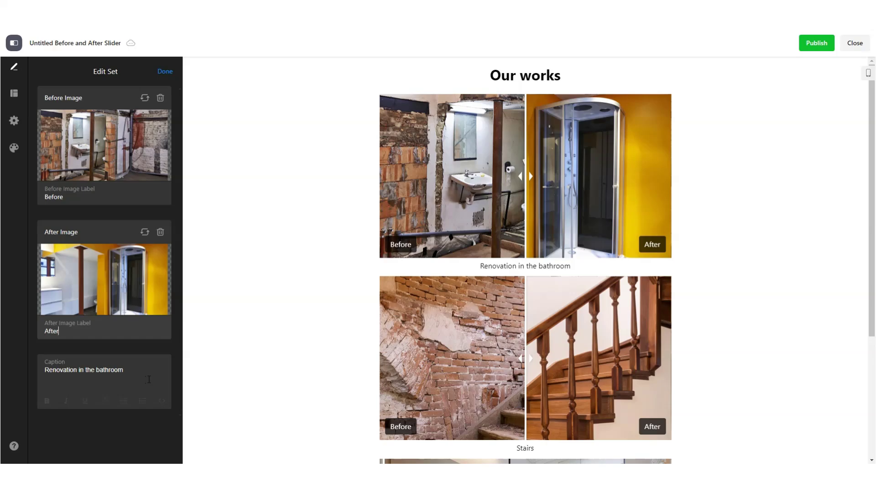
Step: Extend the set's caption to read "Renovation in the bathroom. Learn more."
left_click(149, 366)
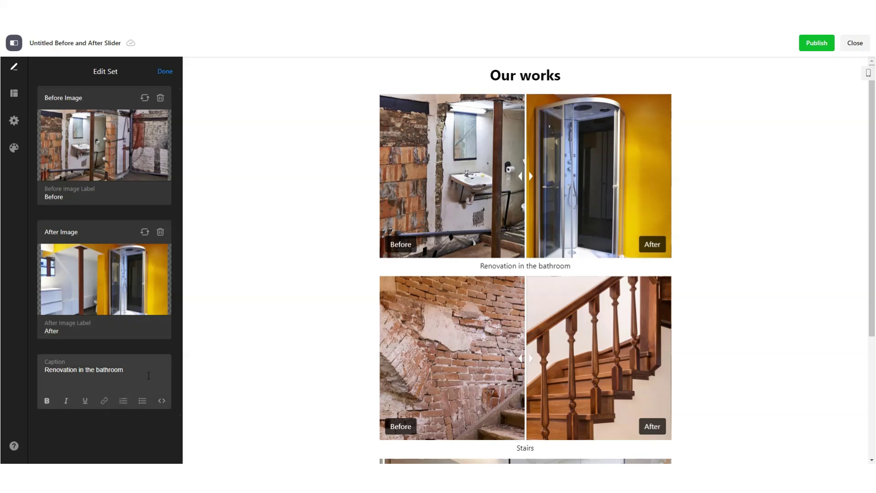
type(". Learn")
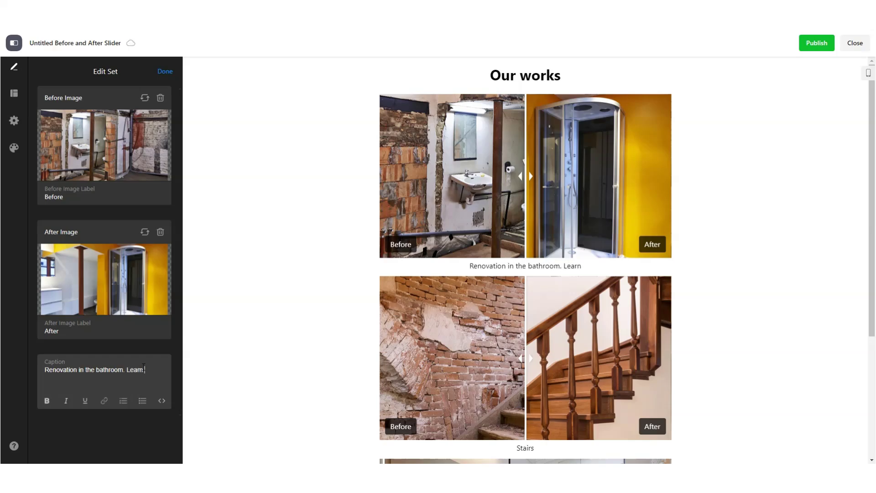
type(" more.")
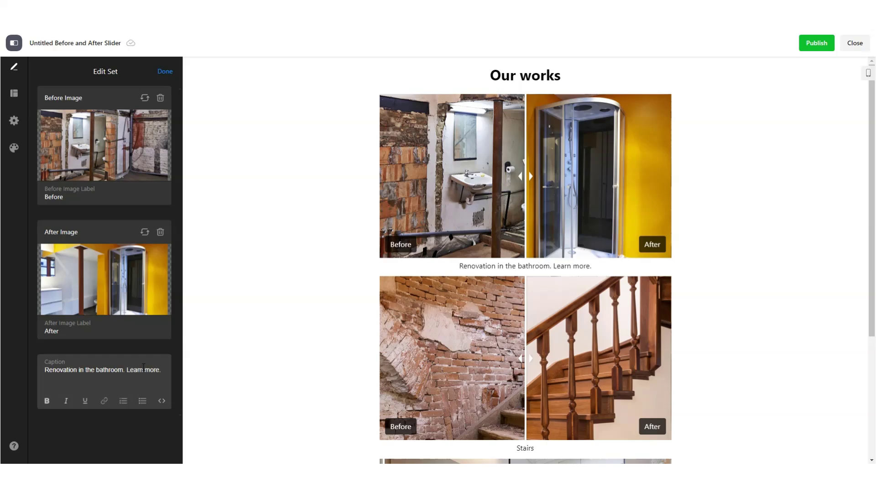
double_click(143, 367)
left_click(104, 401)
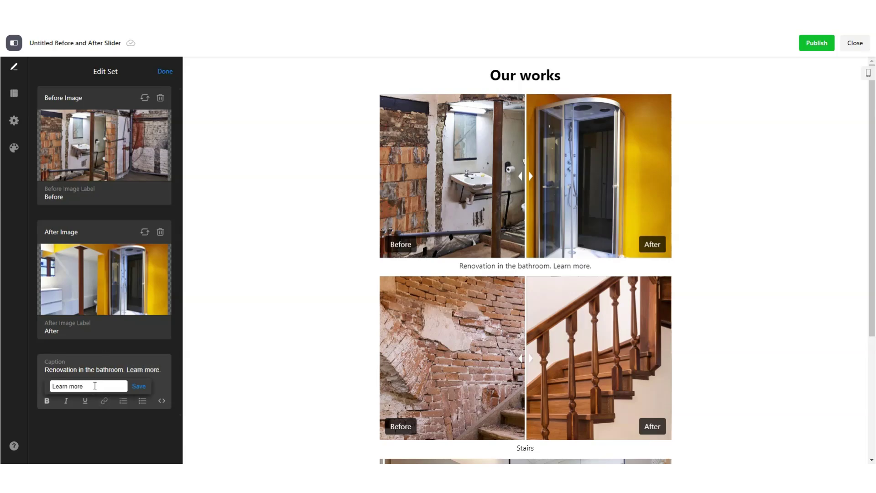
key("ctrl+a")
key("BackSpace")
type("https://www.pitiya.com/")
left_click(139, 386)
left_click(118, 365)
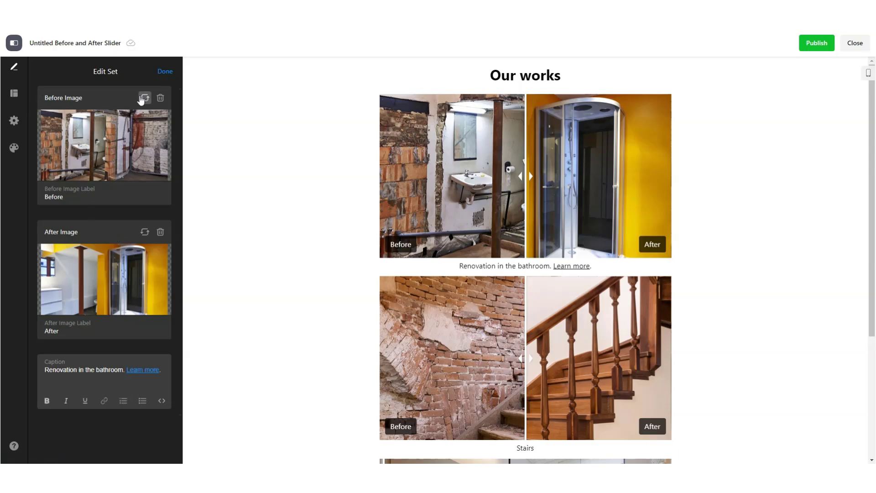
left_click(162, 72)
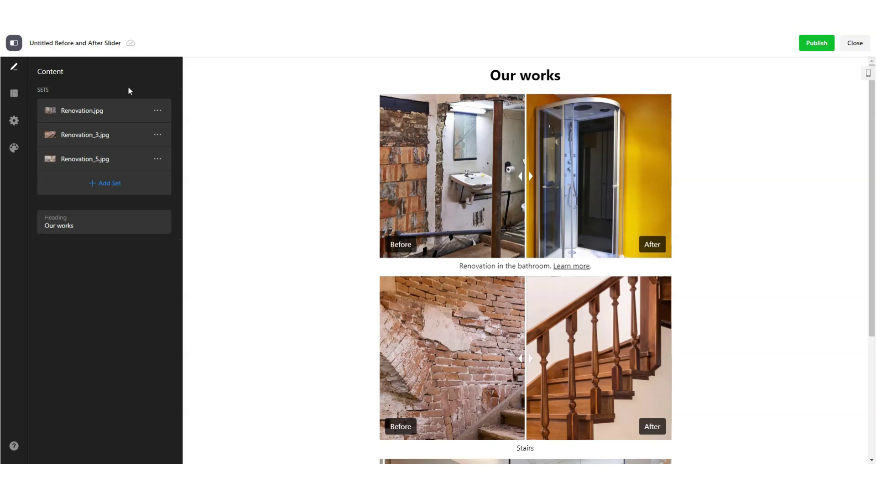
Step: Open the Renovation_3.jpg set and extend its caption to read "Stairs. Check our pricing and discounts from here."
left_click(112, 135)
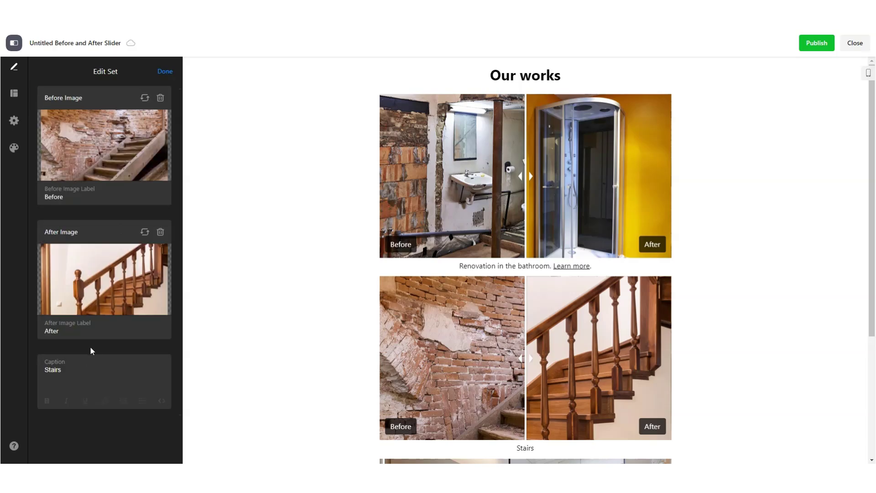
scroll(672, 361, "down", 1)
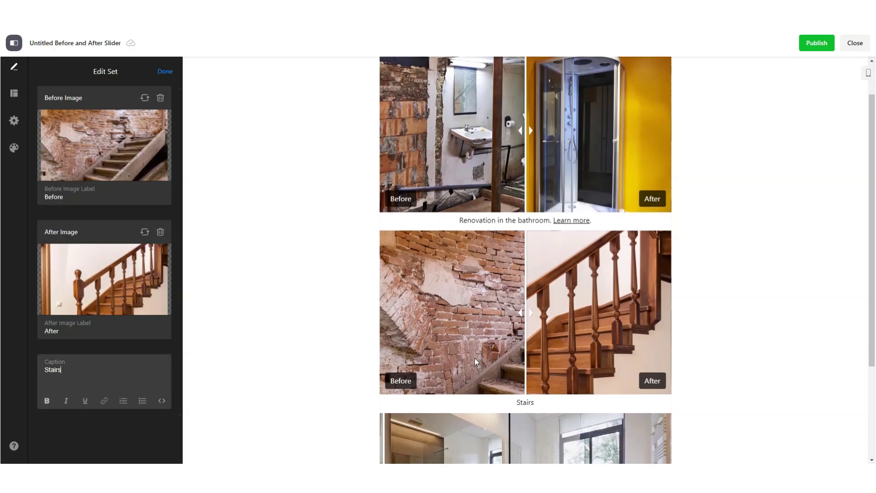
type(". ")
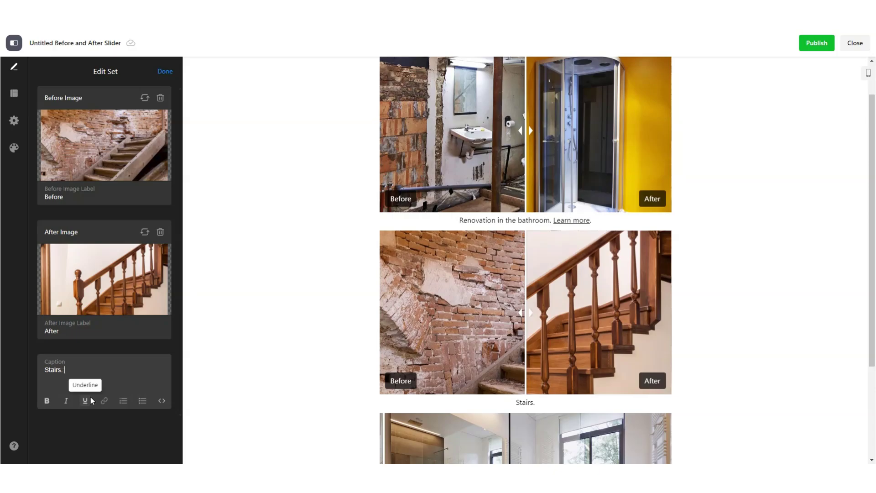
type("Check our pricing")
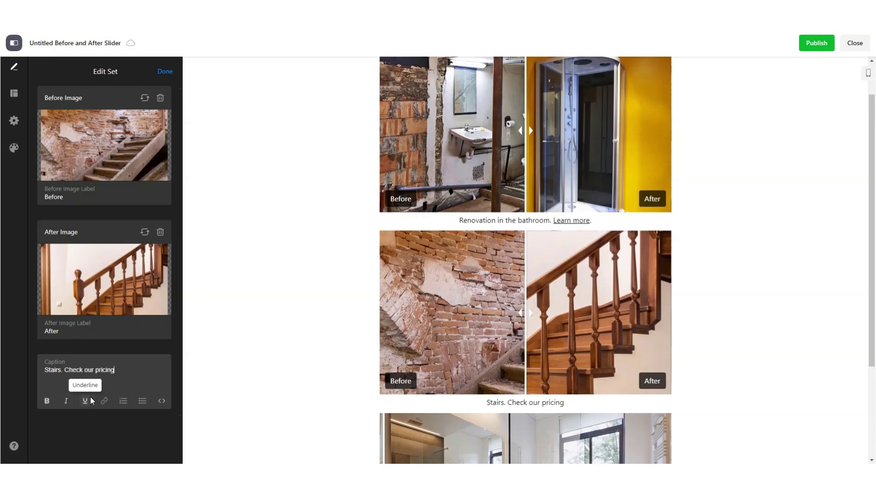
type(".")
key("BackSpace")
key("BackSpace")
type("and di")
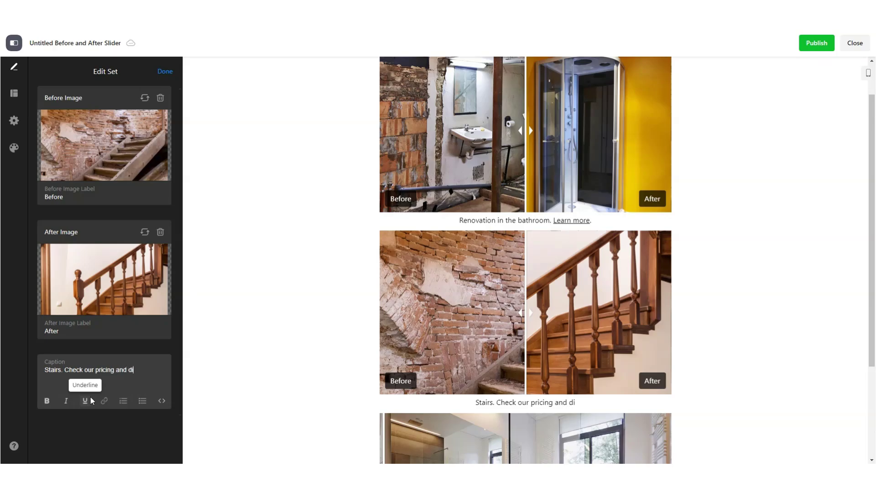
type("scounts from ger")
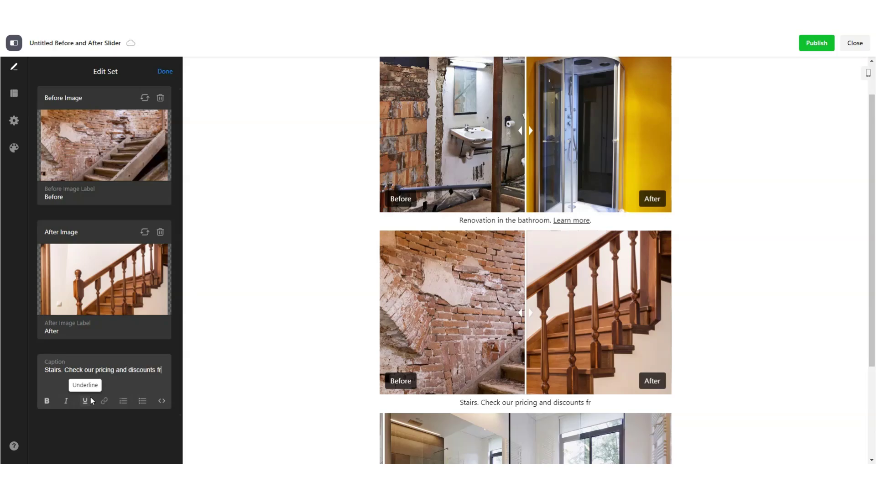
key("BackSpace")
key("BackSpace")
key("BackSpace")
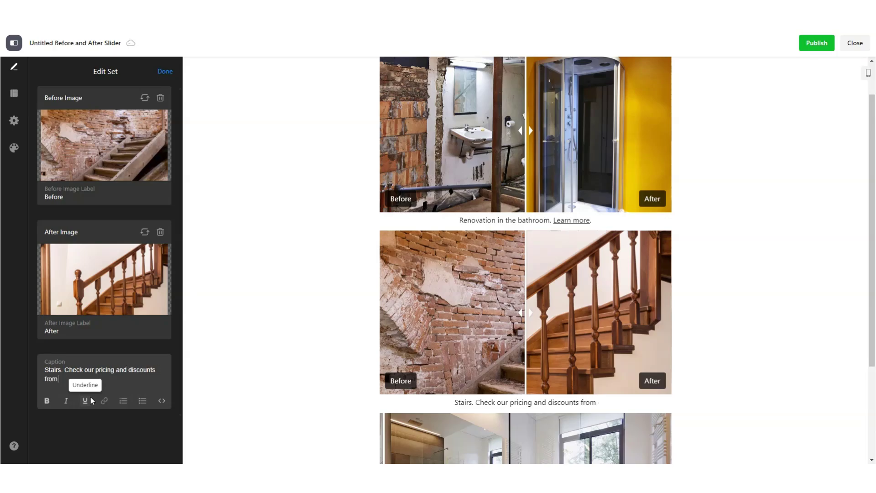
type("here.")
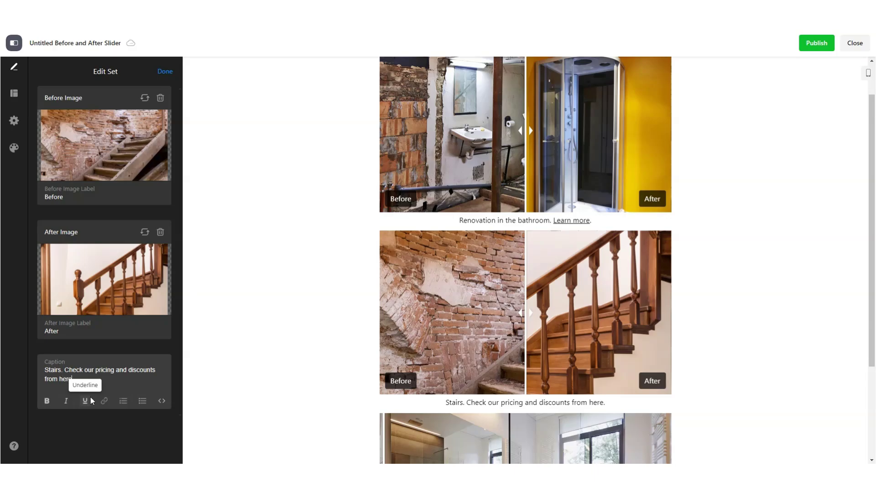
key("ctrl+shift+Left")
key("ctrl+shift+Left")
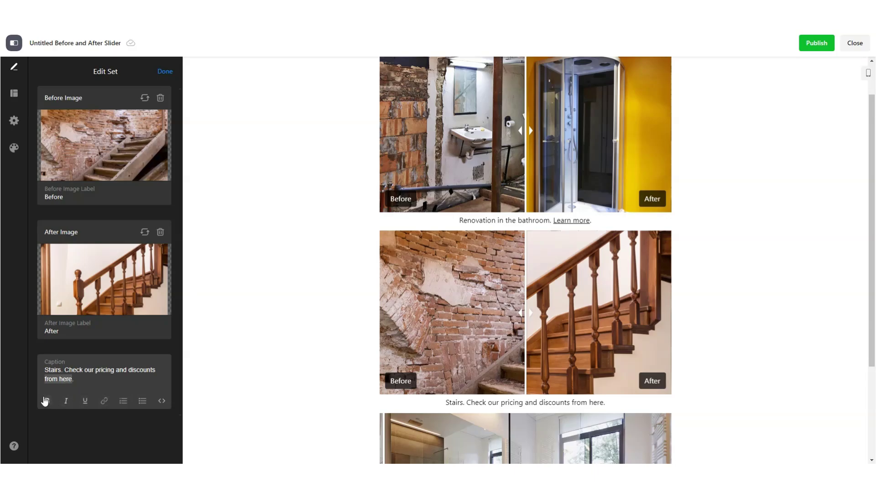
left_click(46, 401)
left_click(46, 401)
left_click(104, 401)
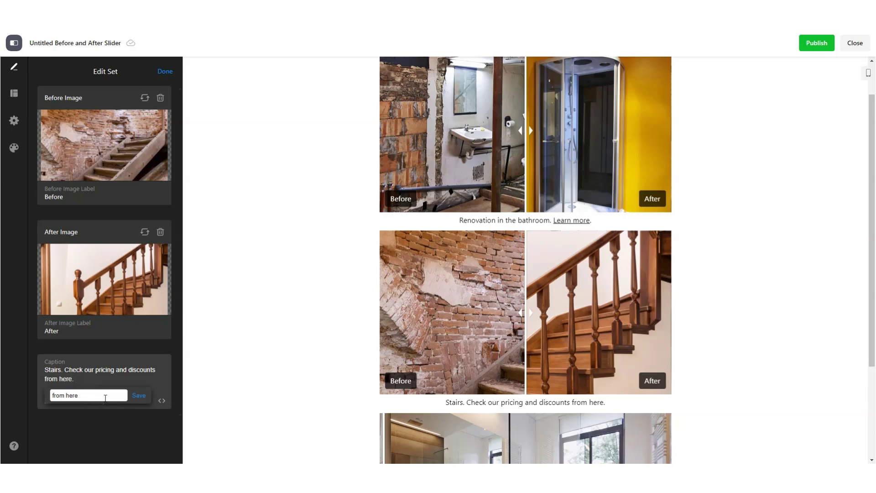
key("ctrl+a")
key("BackSpace")
type("https://www.pitiya.com/")
key("Return")
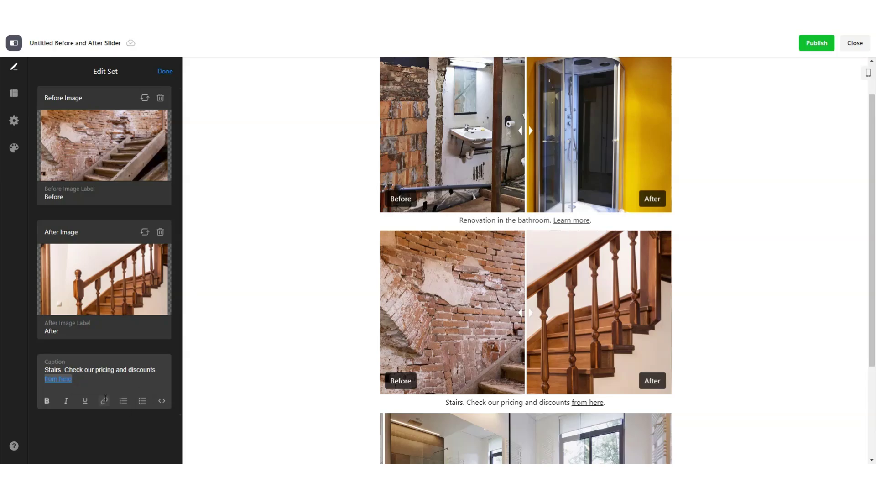
Step: Make "pricing and discounts" bold in the stairs caption and finish editing the set
left_click(84, 369)
left_click_drag(96, 369, 157, 367)
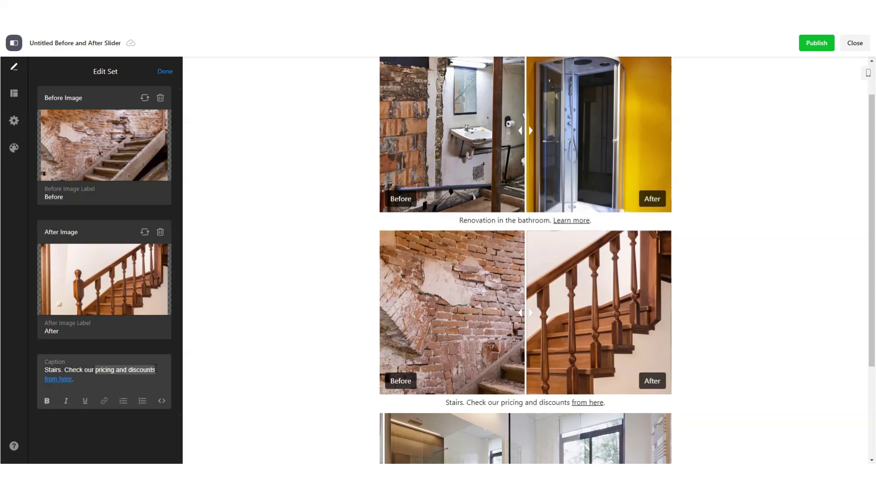
left_click(47, 402)
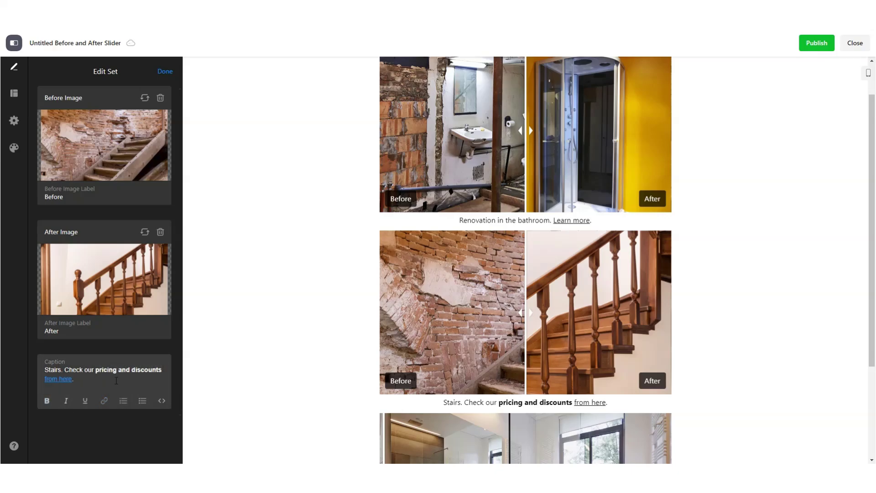
scroll(390, 350, "down", 3)
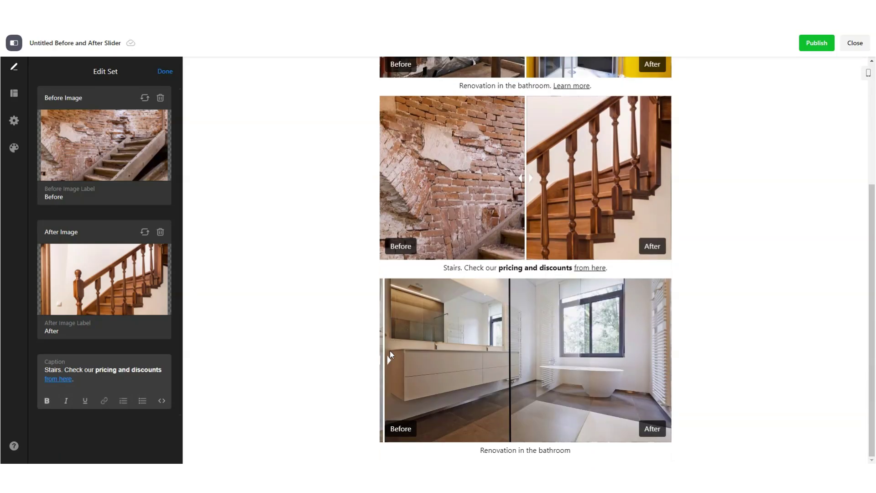
left_click(166, 73)
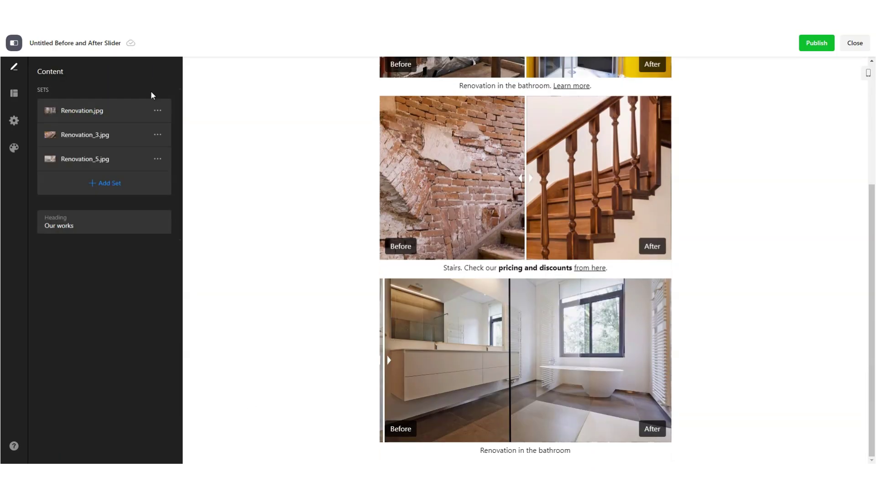
Step: Change the widget heading to "Our latest works" and switch the layout to Carousel
scroll(629, 296, "up", 4)
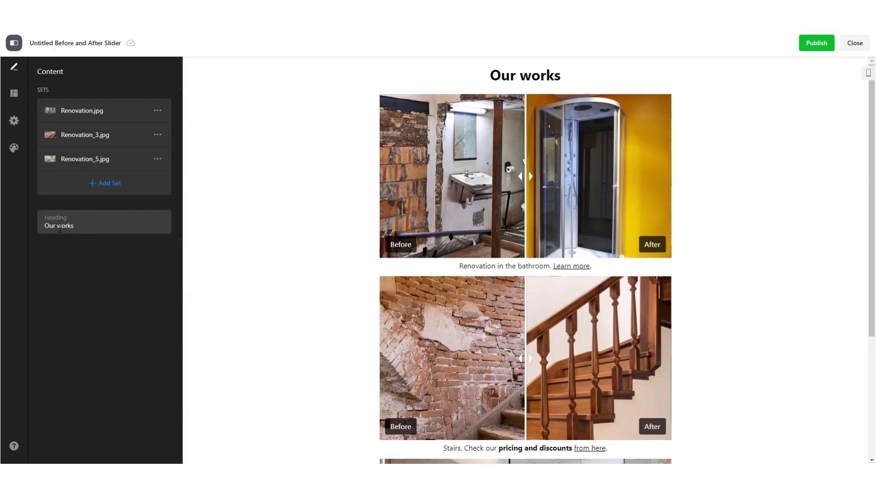
type("latest")
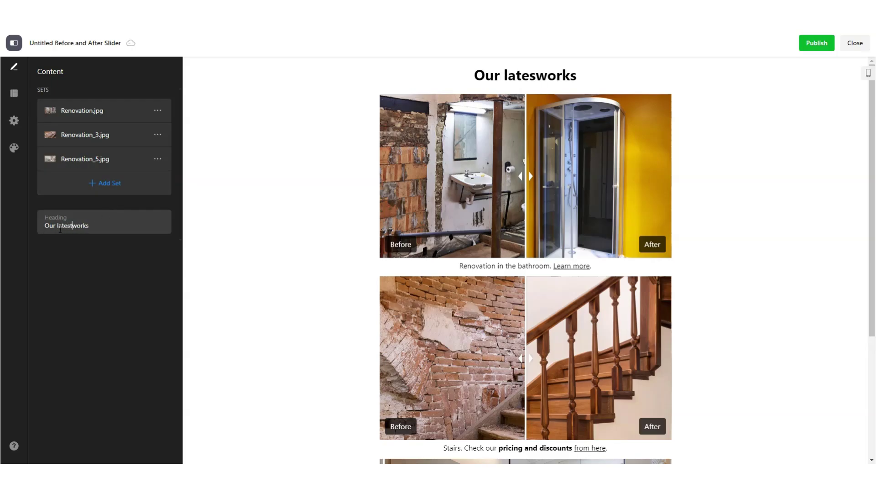
left_click(8, 103)
left_click(147, 115)
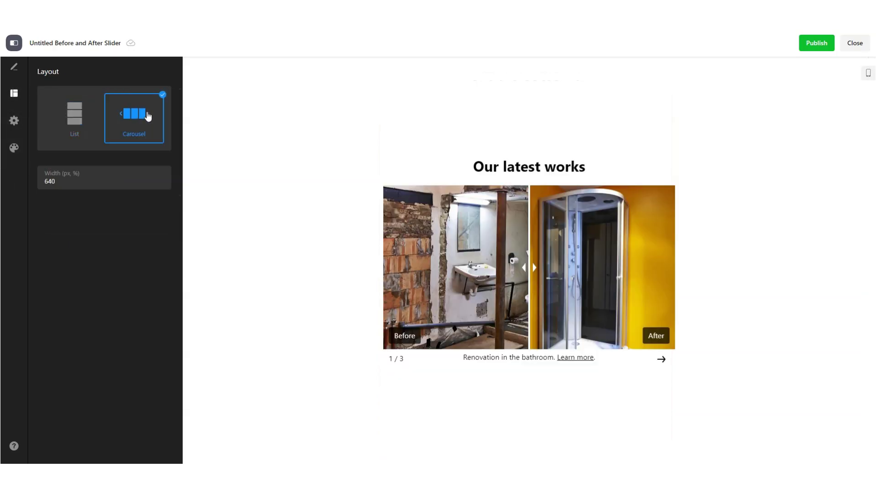
Step: Preview the carousel by comparing the before and after images and paging through the slides
left_click(654, 337)
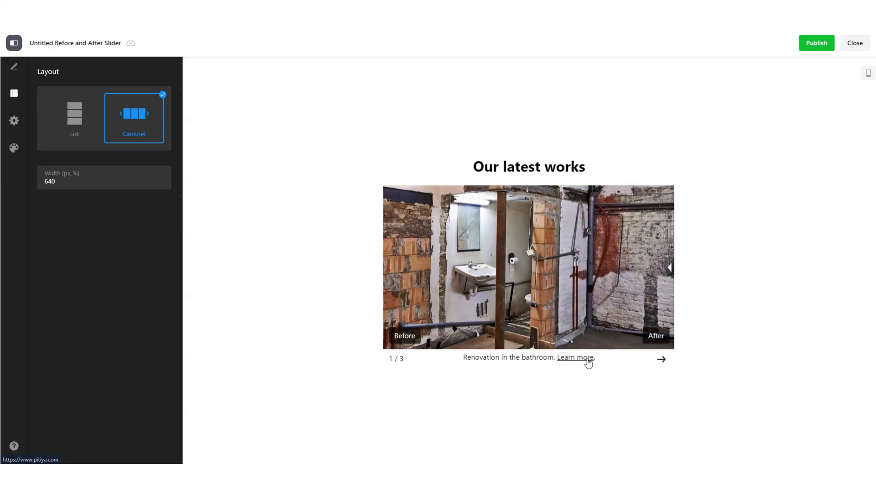
left_click(661, 360)
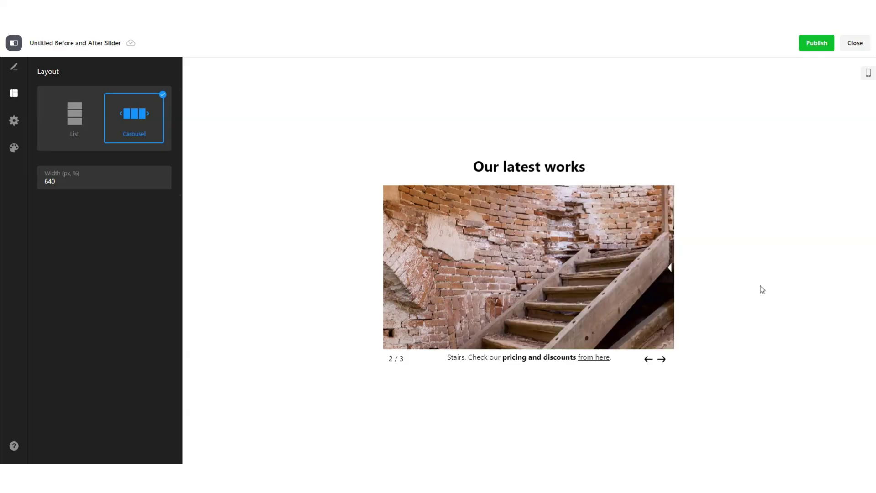
left_click(661, 359)
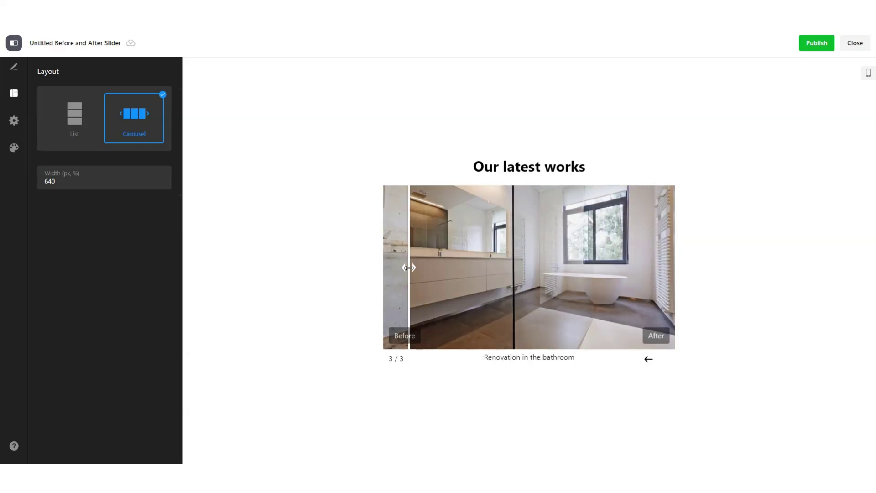
left_click(646, 361)
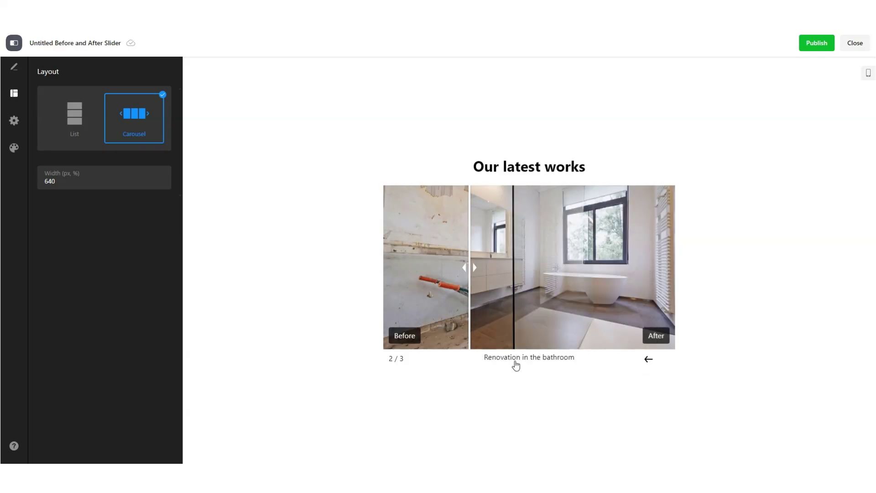
Step: Try a widget width of 780, restore it to 640 and advance the carousel preview by one slide
left_click(104, 186)
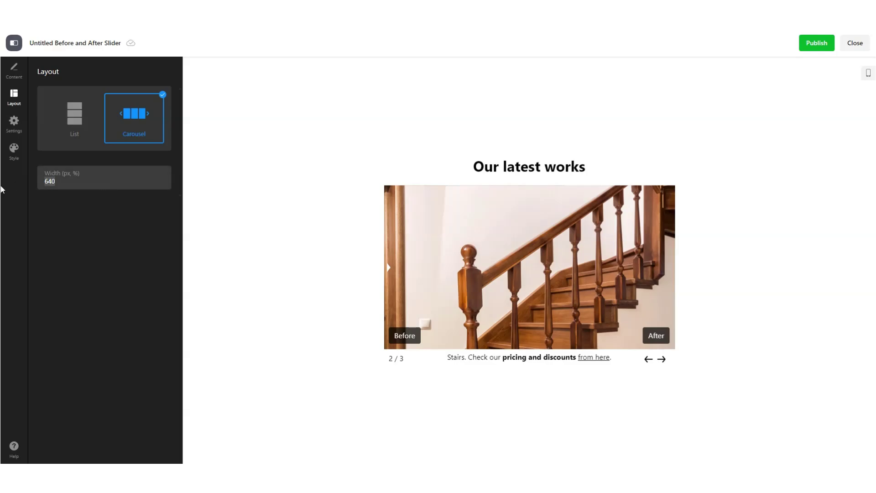
type("780")
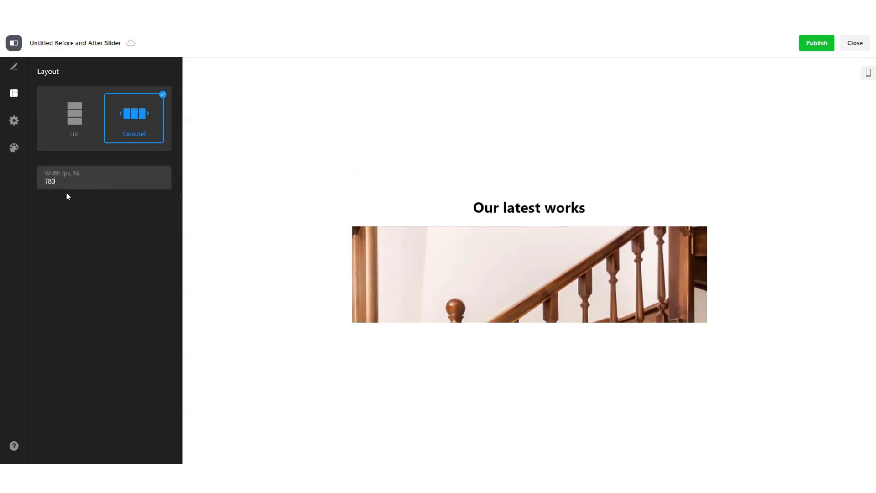
key("ctrl+a")
type("640")
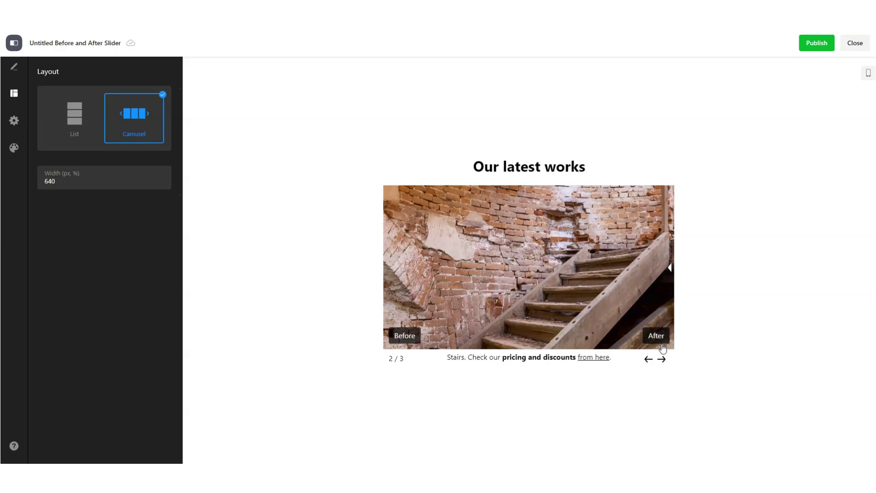
left_click(661, 359)
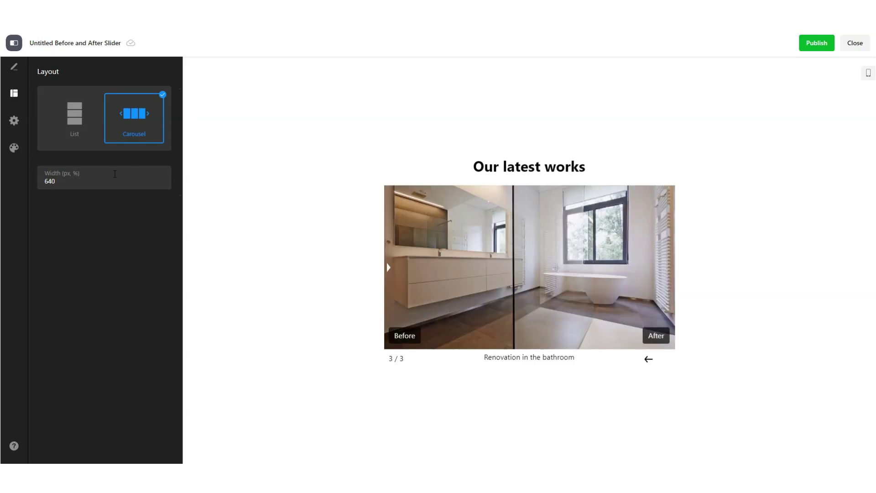
Step: Set the widget width to auto and page back and forth through the carousel slides at that width
double_click(62, 182)
type("auto")
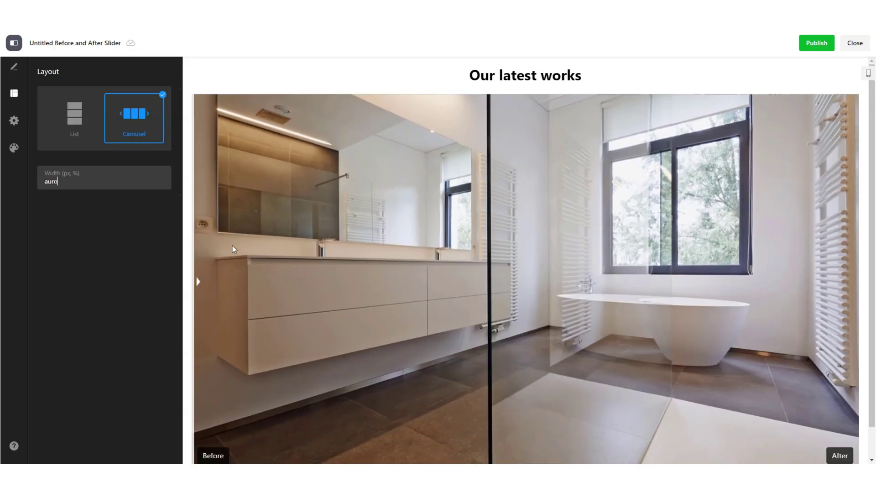
scroll(655, 303, "down", 1)
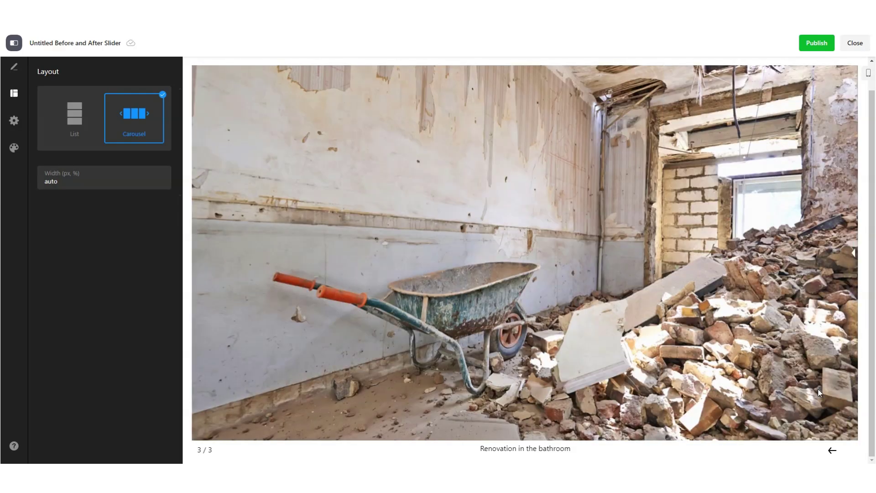
left_click(831, 451)
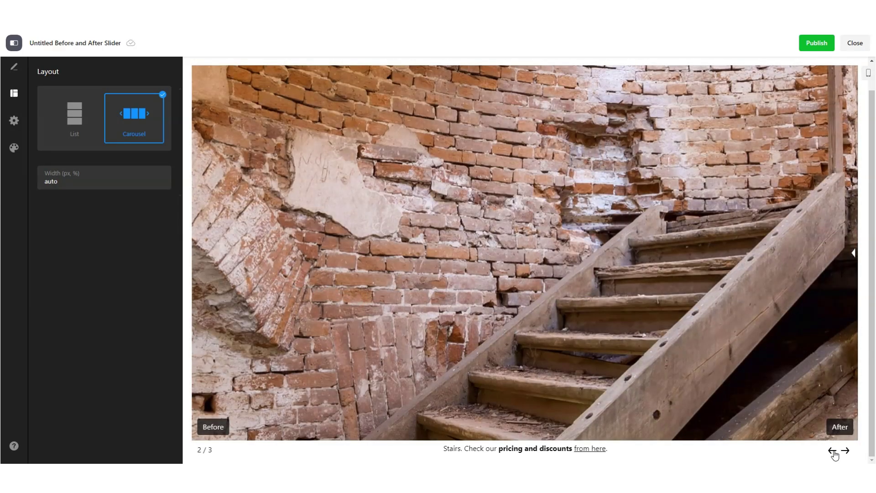
left_click(833, 452)
left_click(846, 452)
left_click(847, 451)
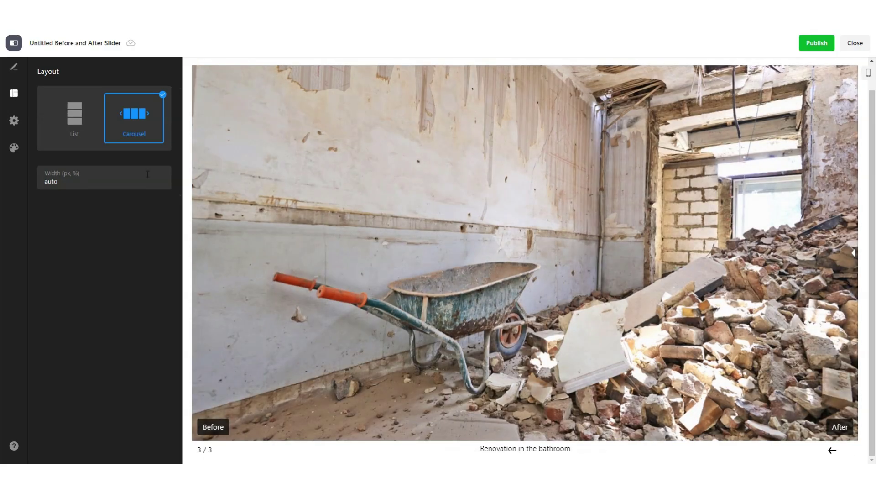
Step: Set the slider's image ratio to 1:1 Square
left_click(21, 130)
left_click(135, 98)
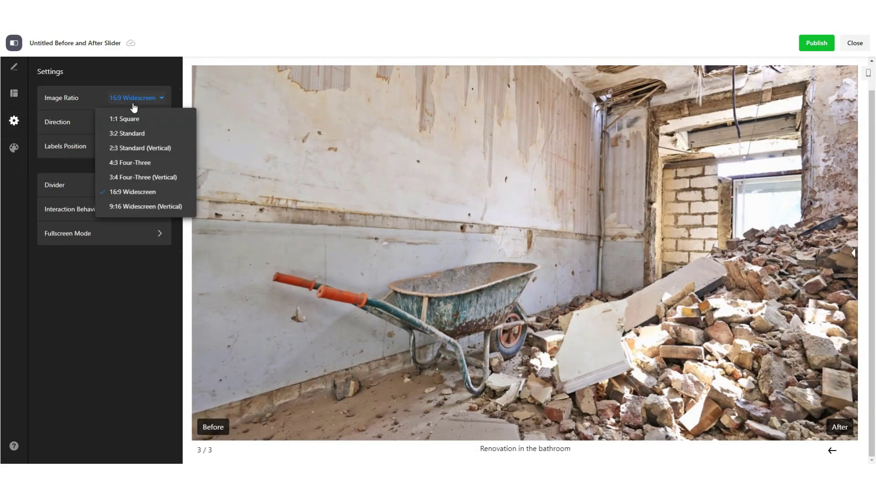
left_click(127, 121)
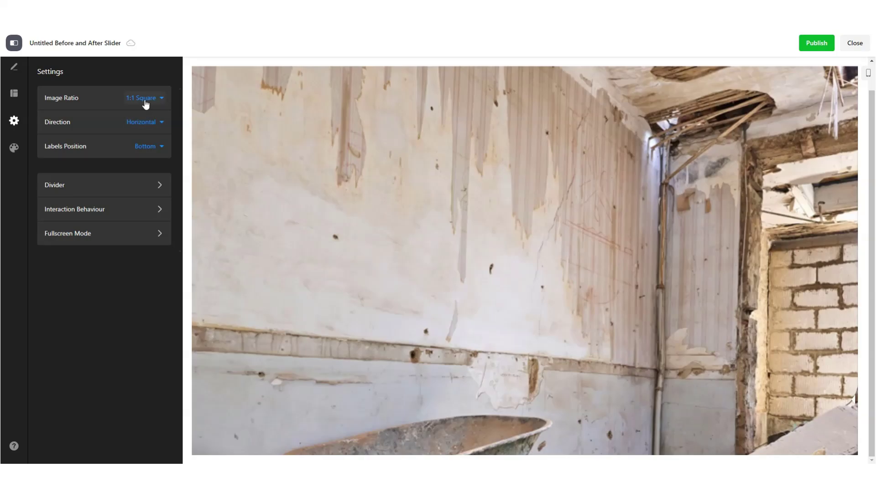
Step: Try the 3:2 Standard image ratio and set the slider's image ratio to 16:9 Widescreen
left_click(145, 104)
left_click(152, 131)
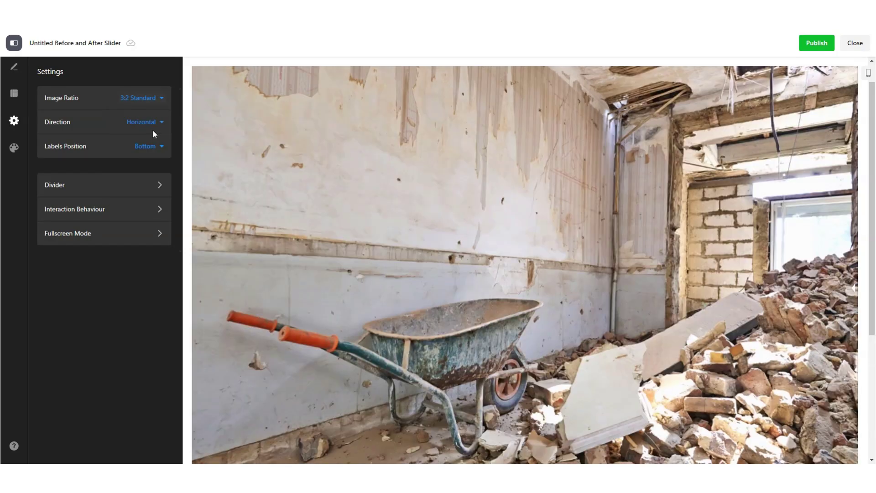
left_click(159, 103)
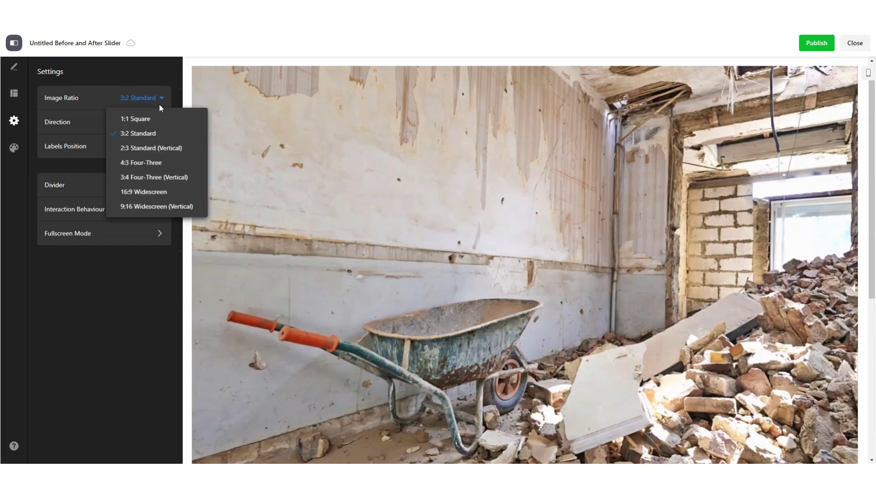
left_click(152, 192)
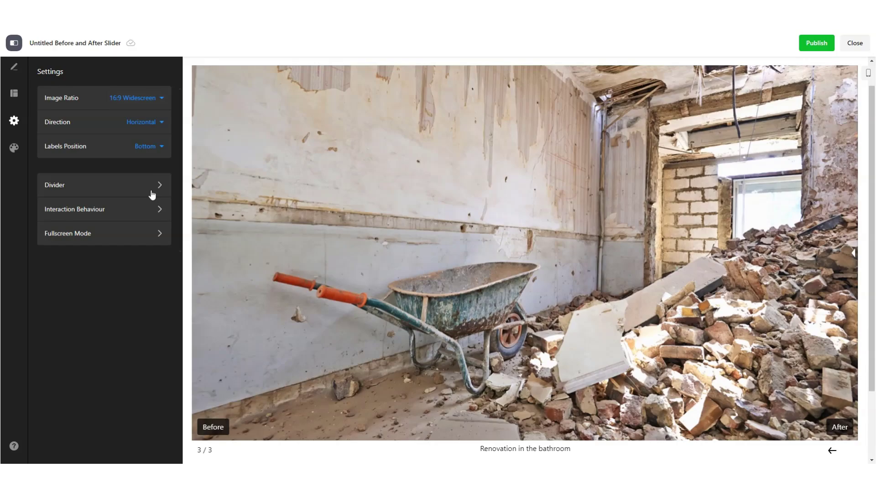
Step: Set the widget width to 640 and return the carousel preview to the previous slide
left_click(13, 100)
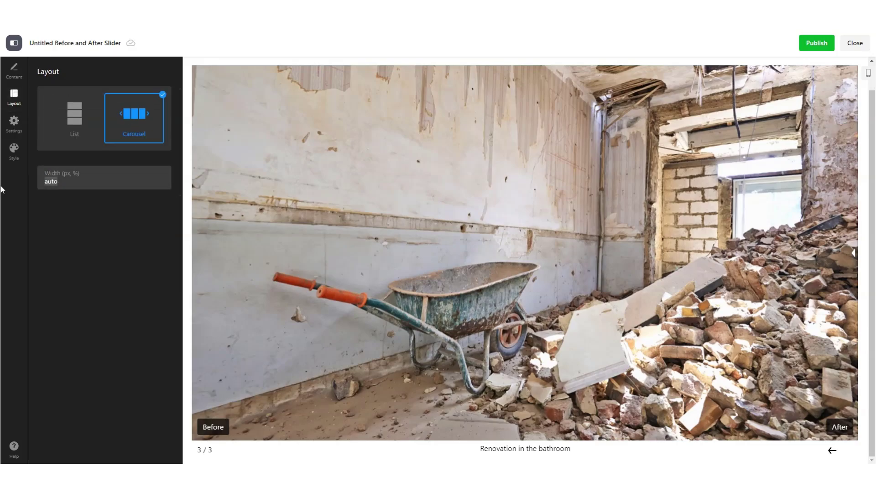
type("640")
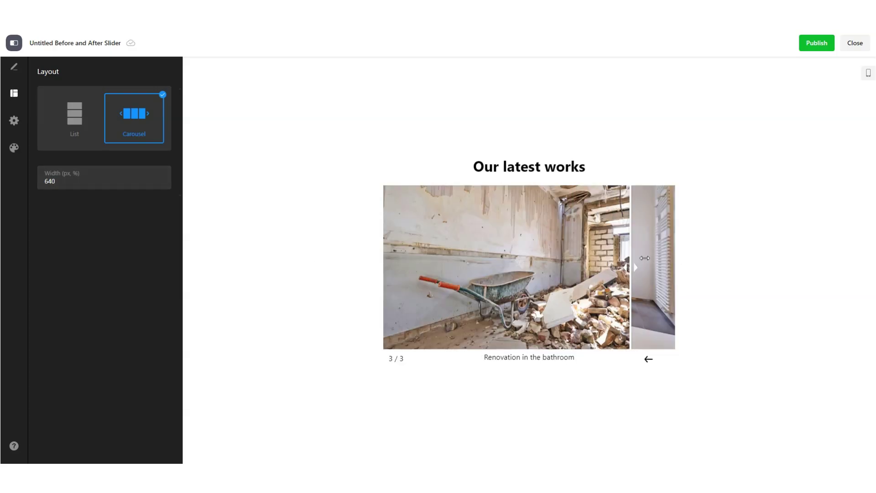
left_click(647, 358)
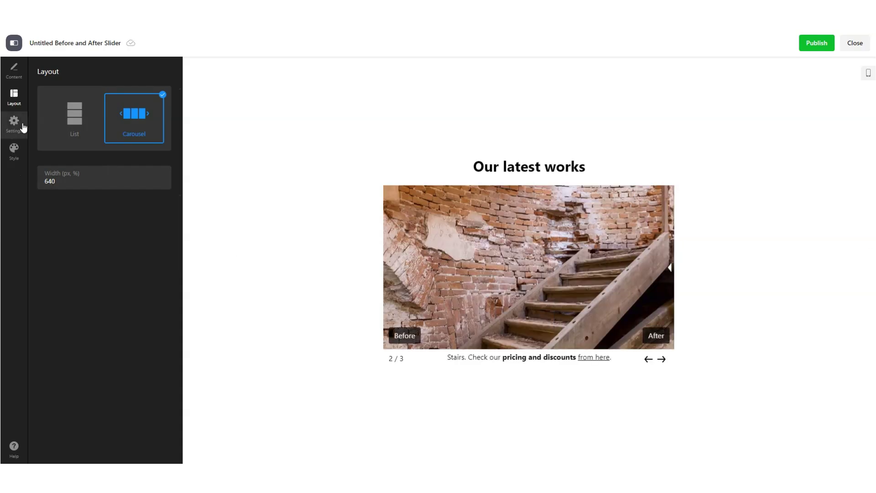
Step: Try the 9:16 Widescreen (Vertical) and 2:3 Standard (Vertical) image ratios and restore 16:9 Widescreen
left_click(14, 121)
left_click(139, 98)
left_click(134, 206)
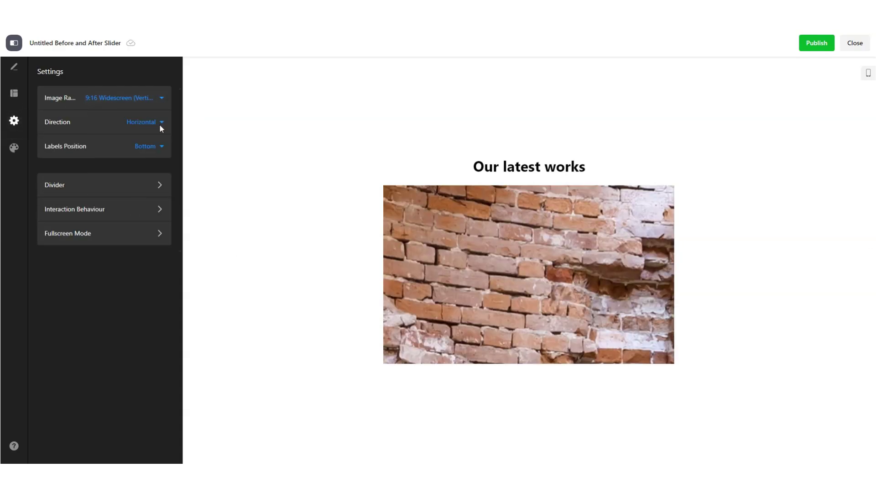
left_click(139, 98)
left_click(118, 146)
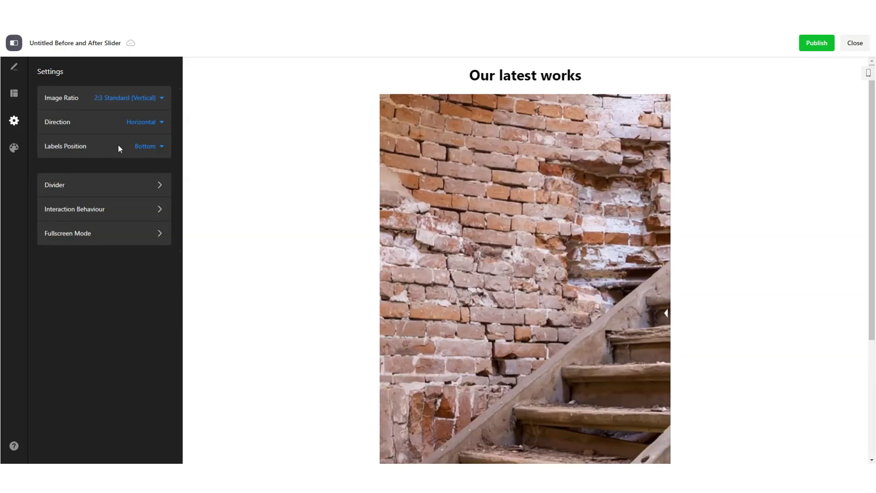
left_click(135, 99)
left_click(121, 192)
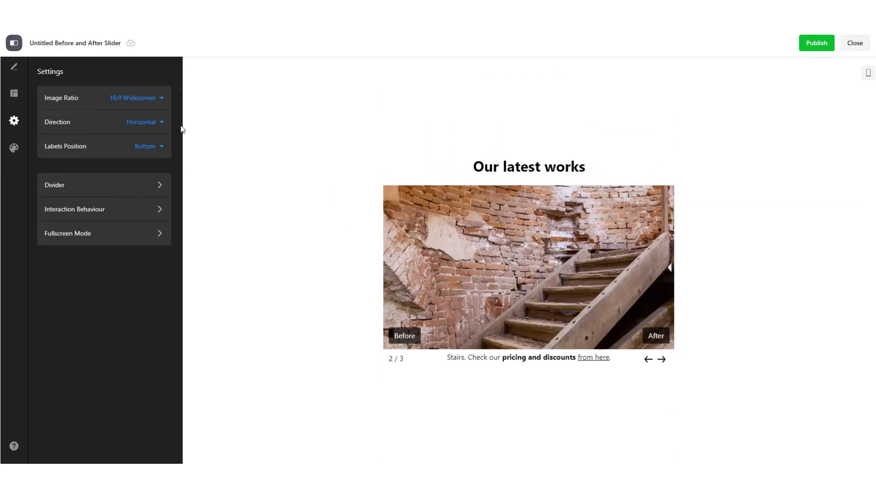
Step: Try the Vertical slider direction on two slides, comparing the before and after images, and restore the Horizontal direction
left_click(152, 122)
left_click(146, 160)
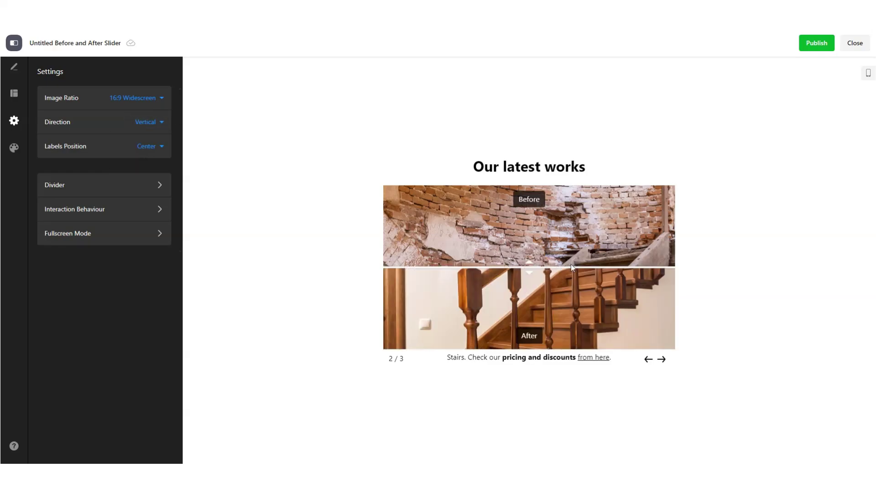
left_click_drag(543, 320, 549, 217)
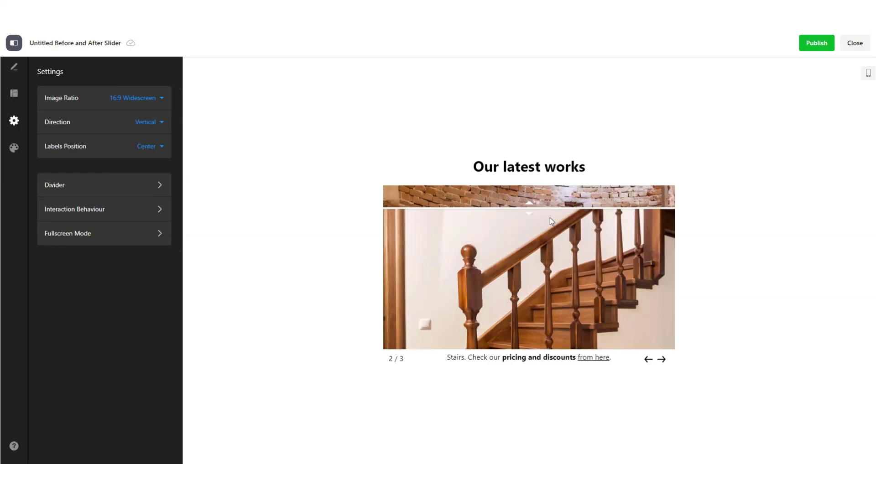
left_click(648, 359)
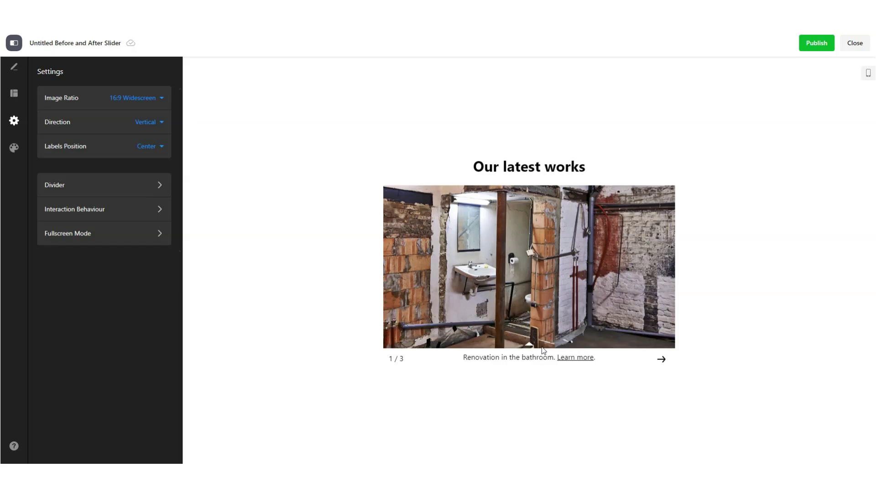
left_click(156, 142)
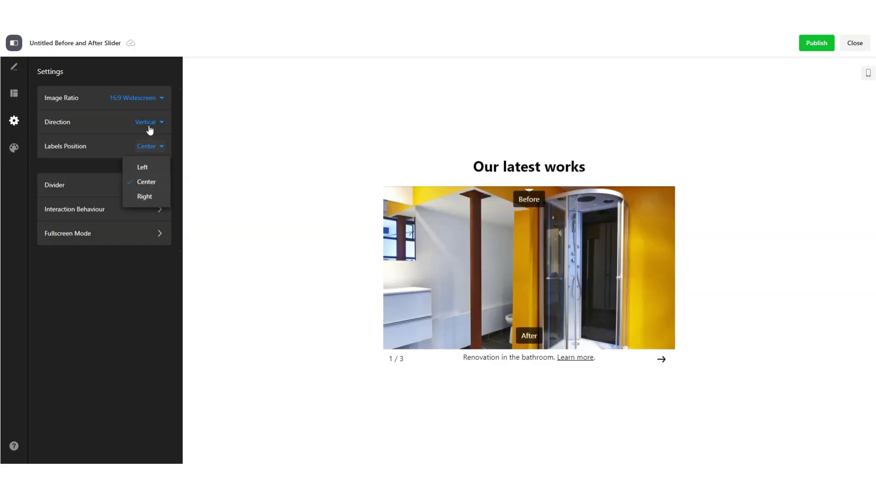
left_click(149, 129)
left_click(150, 142)
Step: Try the Top and Center positions for the before and after labels and restore Bottom
left_click(151, 150)
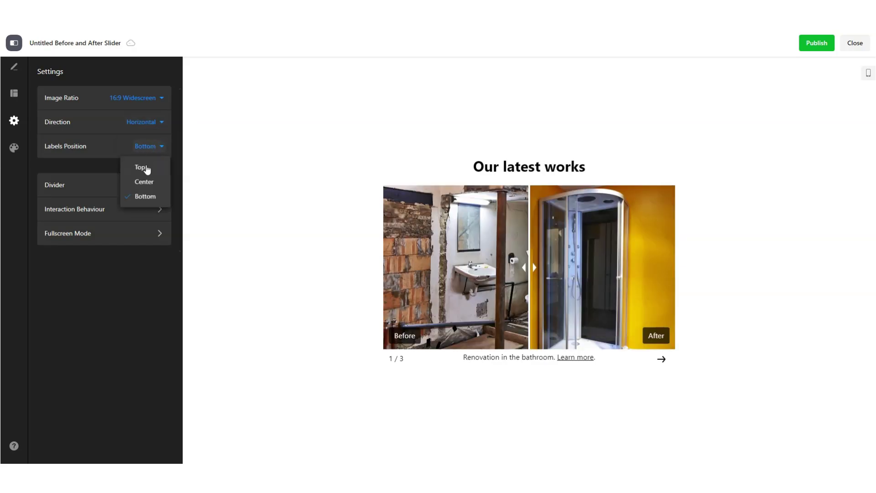
left_click(144, 168)
left_click(152, 150)
left_click(145, 182)
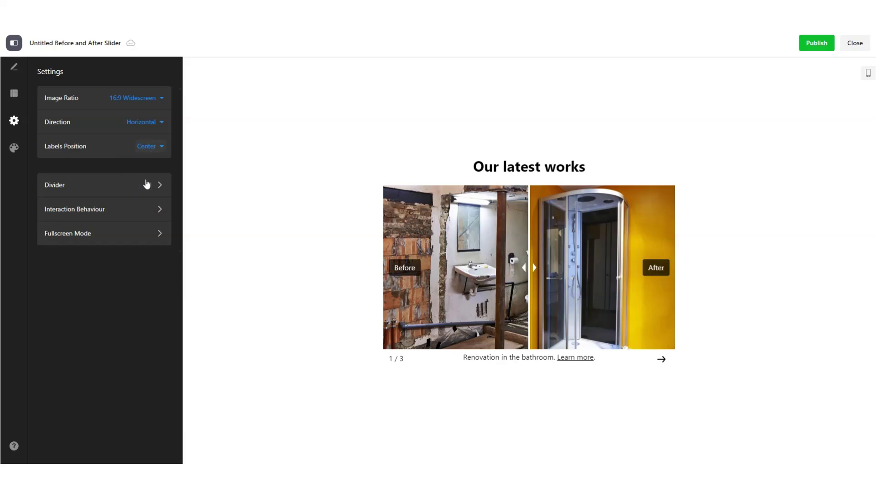
left_click(161, 149)
left_click(150, 199)
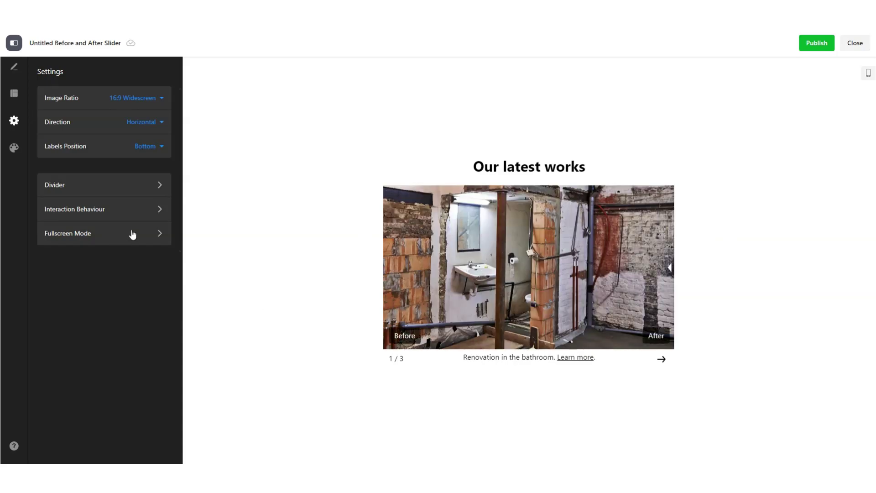
Step: Try a lower initial position for the divider and restore it to 50
left_click(150, 191)
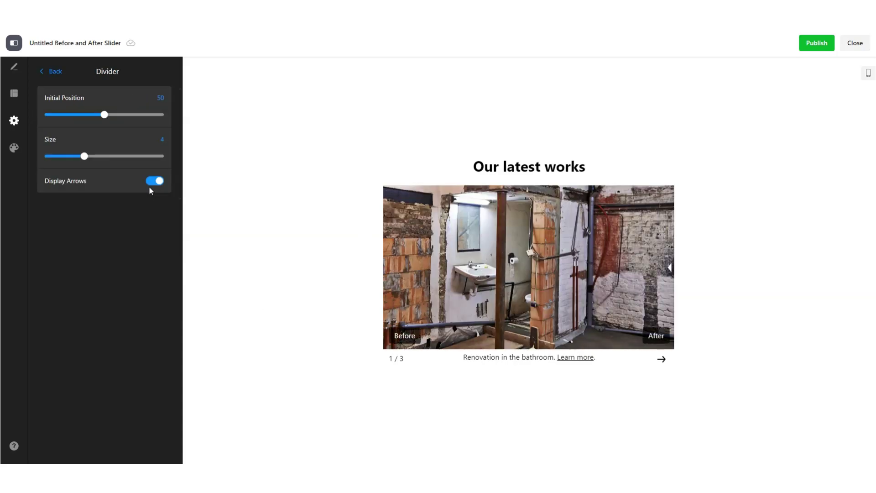
left_click(538, 252)
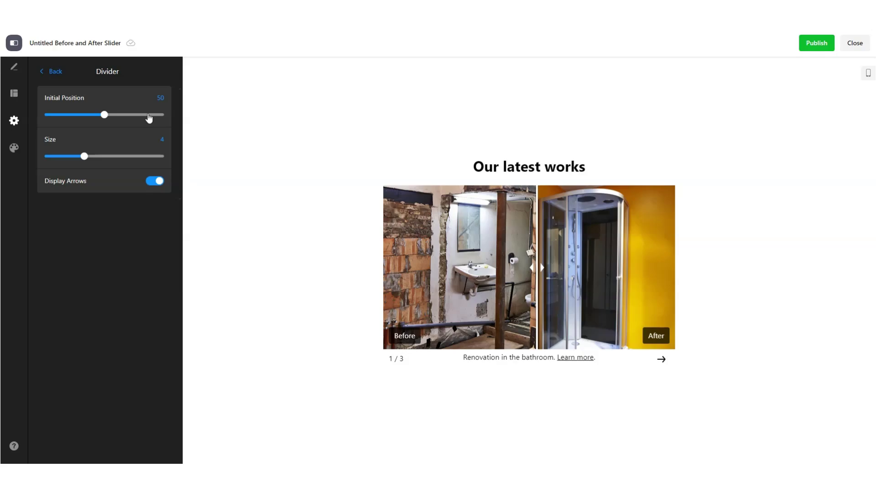
mouse_move(105, 115)
left_mouse_down()
mouse_move(61, 115)
mouse_move(135, 114)
mouse_move(93, 115)
left_mouse_up()
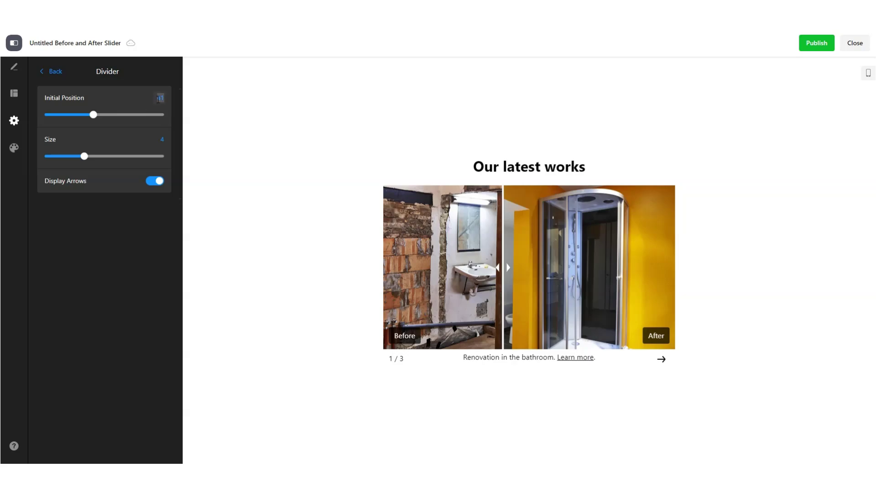
left_click(129, 127)
Step: Set the divider's size to 6 and switch its arrows off and back on
left_click_drag(83, 156, 104, 157)
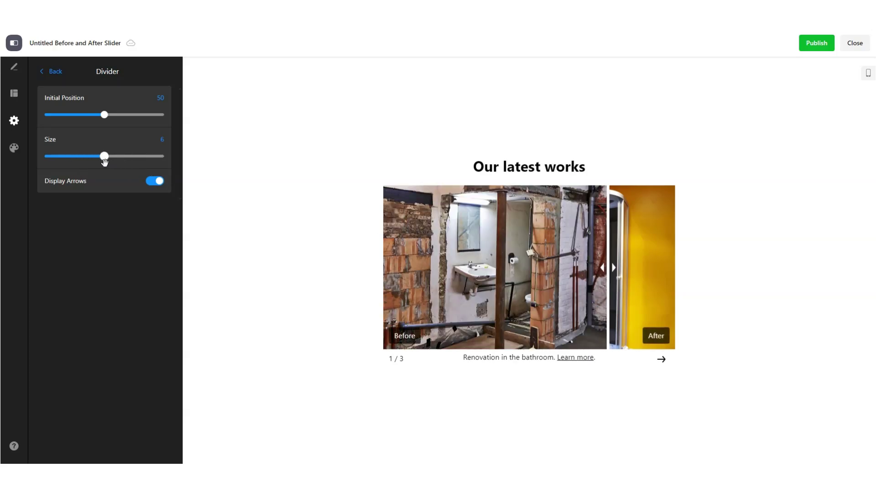
left_click(155, 181)
left_click(155, 183)
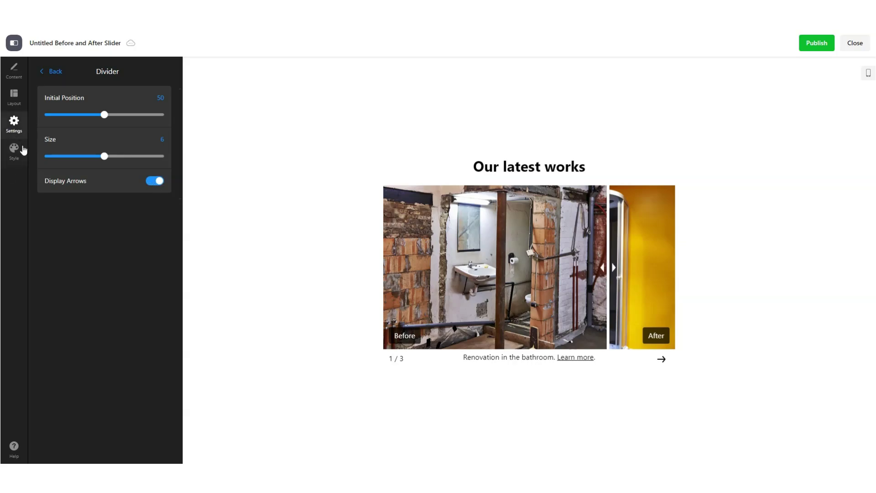
left_click(53, 72)
Step: Try the Hover interaction behaviour with Reset Divider on and off, and restore Drag & Click
left_click(89, 214)
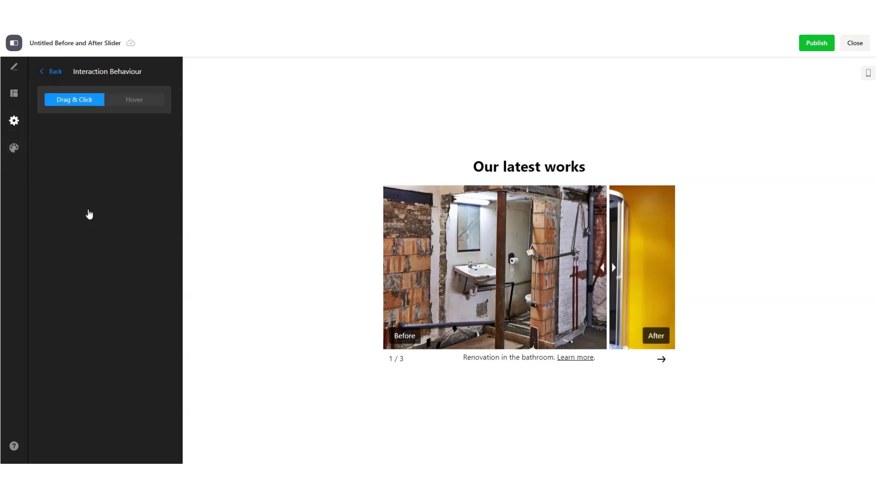
left_click(141, 102)
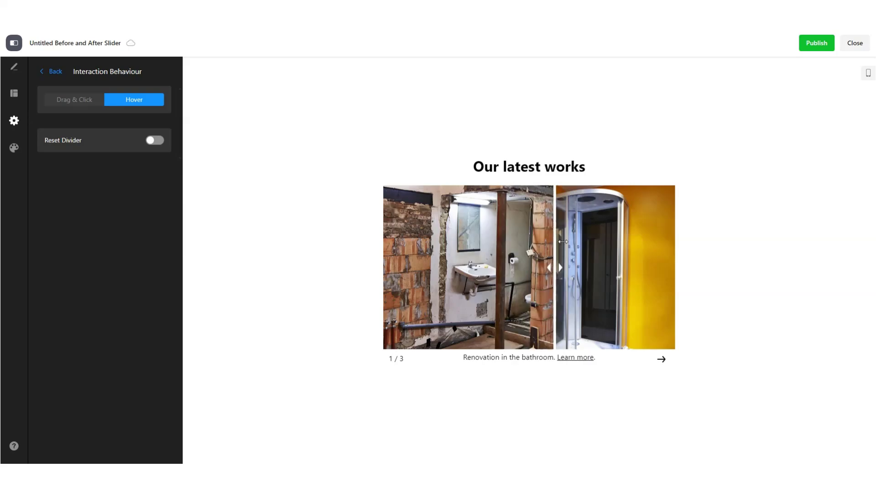
left_click(155, 141)
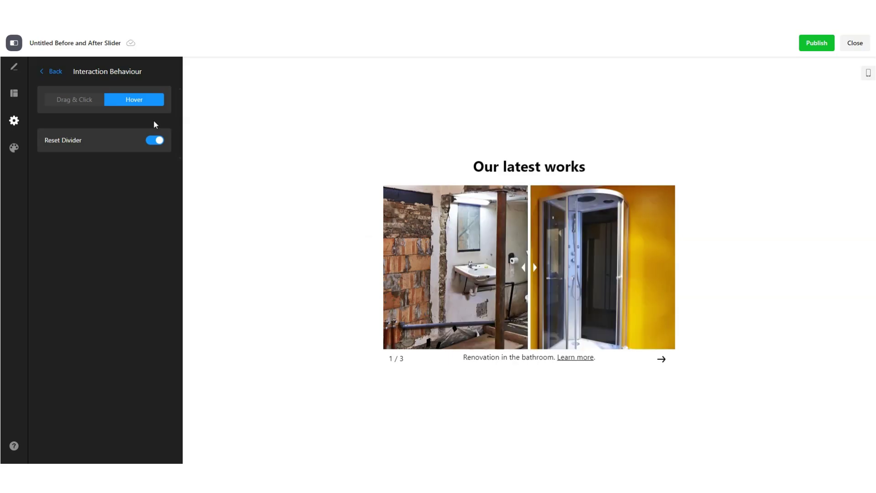
left_click(155, 140)
left_click(89, 103)
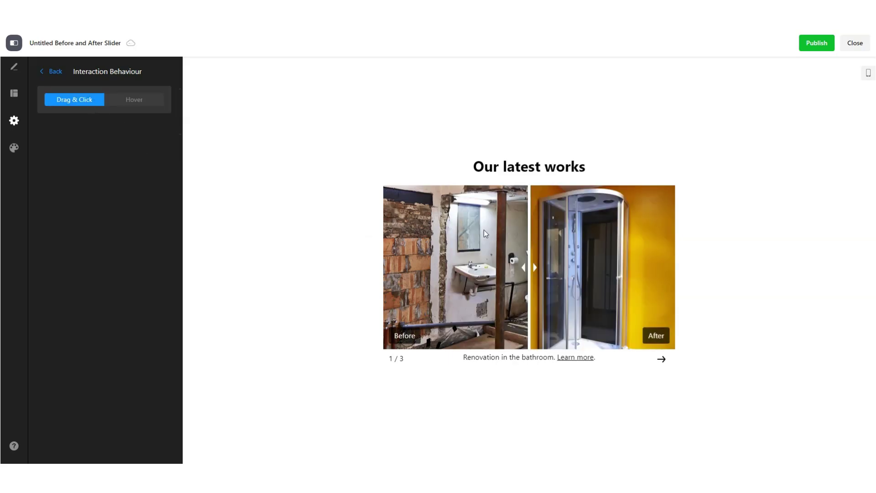
left_click(56, 73)
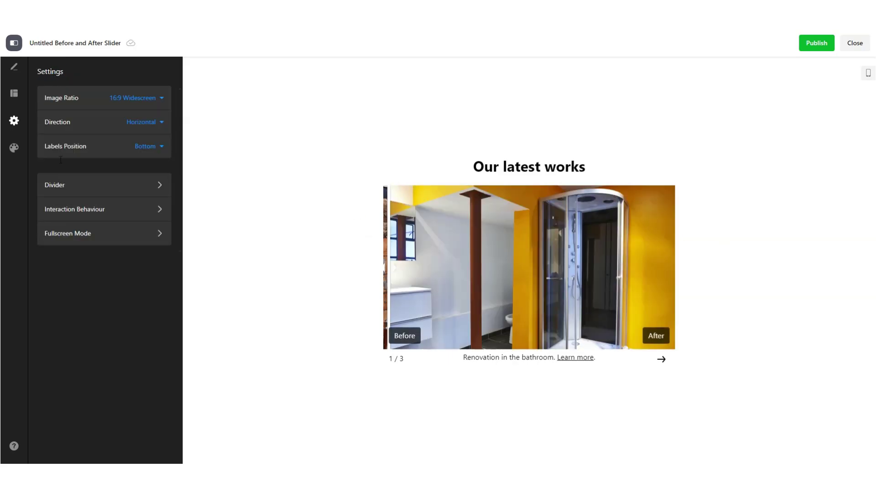
Step: Enable fullscreen mode for the slider and open and close the fullscreen popup twice from the preview
left_click(83, 234)
left_click(154, 99)
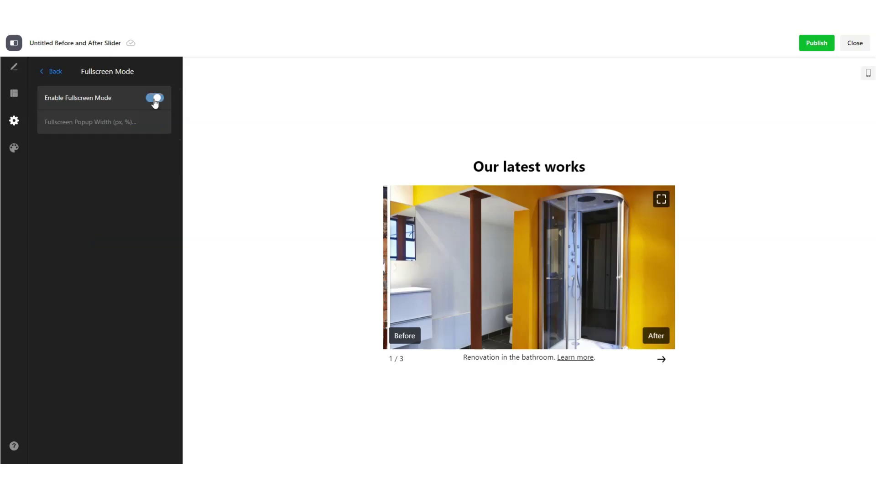
left_click(661, 200)
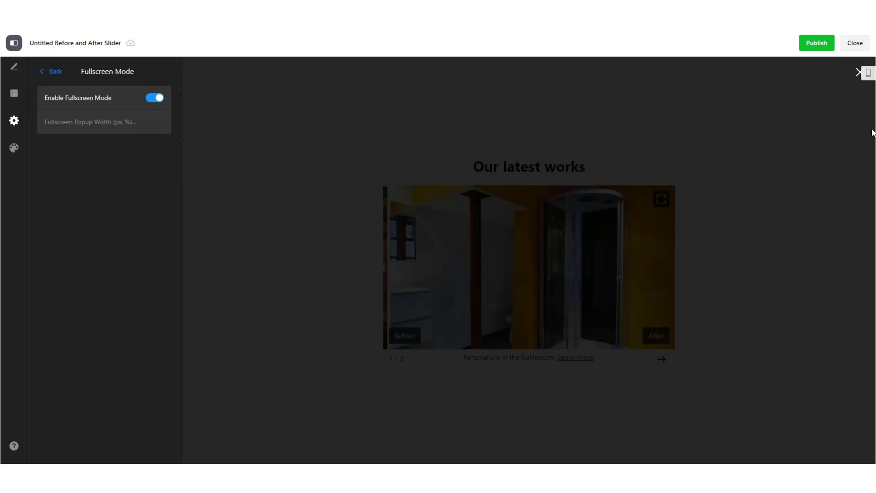
left_click(858, 72)
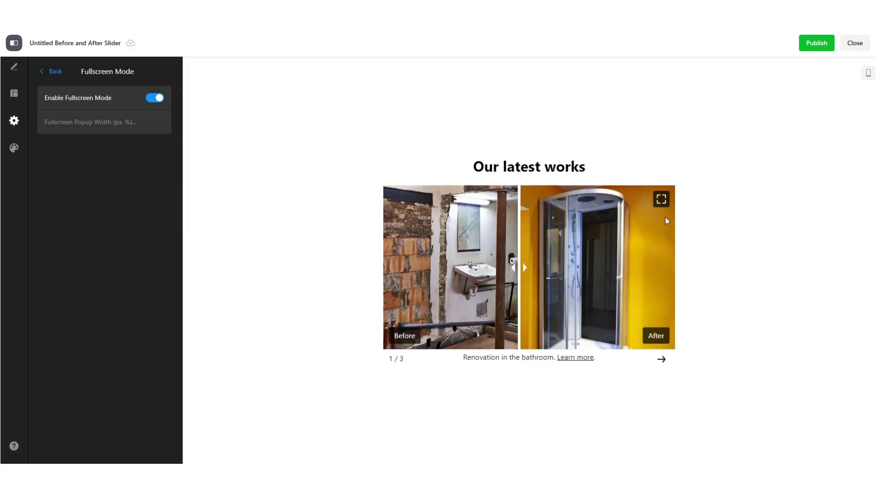
left_click(661, 199)
left_click(858, 73)
Step: Set the fullscreen popup width to 1200px and preview it by comparing the images and paging through the slides
left_click(119, 130)
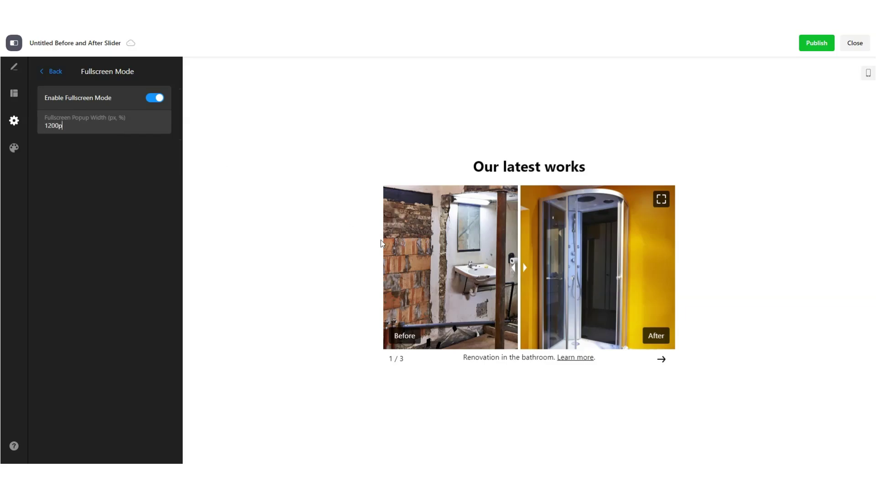
left_click(660, 199)
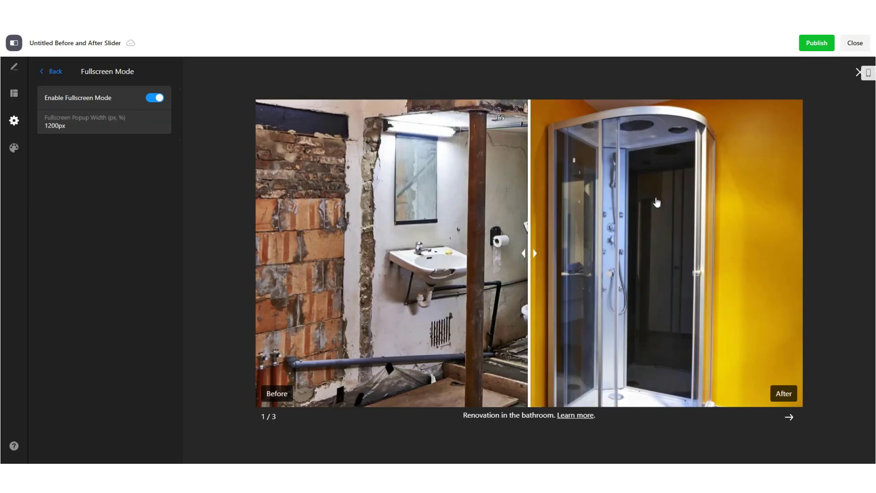
left_click_drag(528, 241, 279, 253)
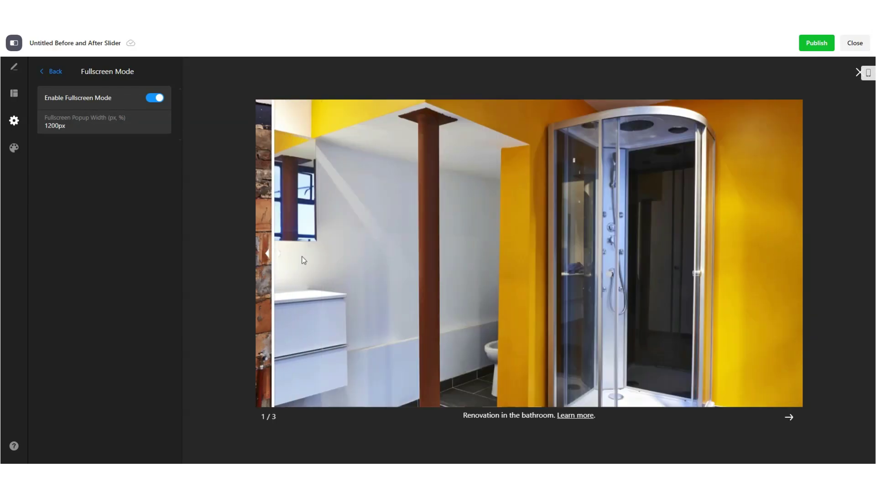
left_click(790, 418)
left_click(790, 417)
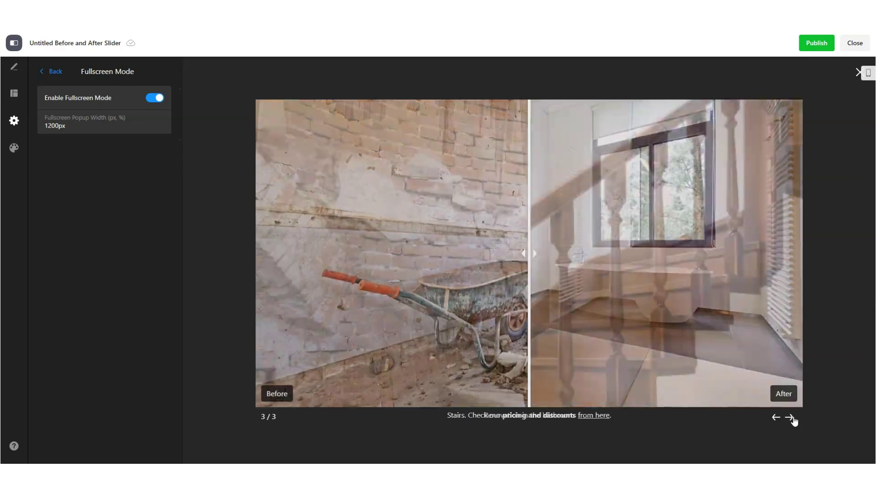
left_click_drag(532, 262, 270, 254)
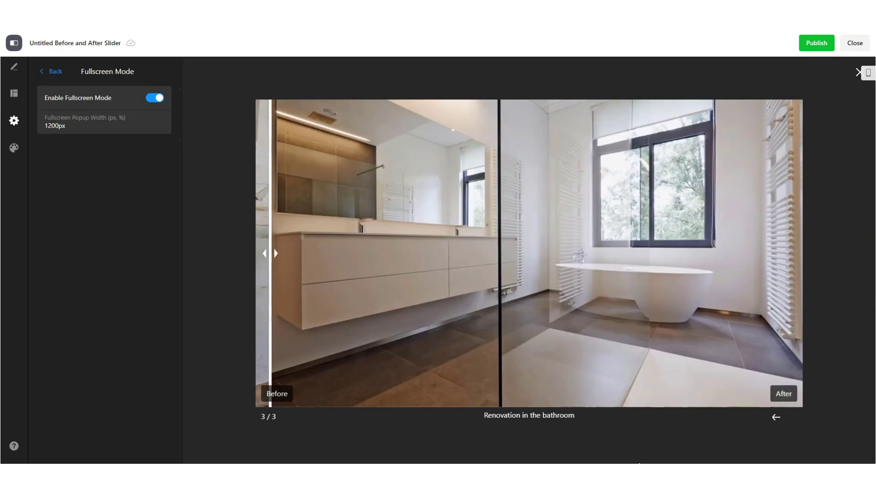
left_click(776, 417)
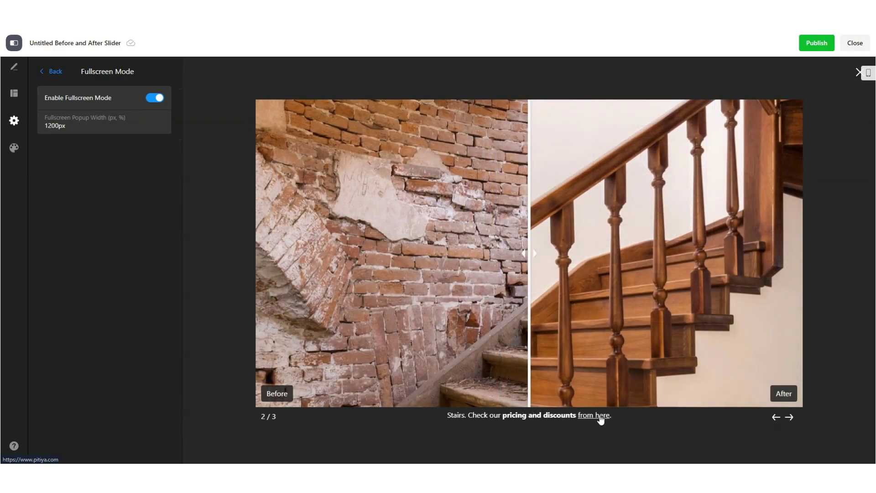
Step: Close the fullscreen popup and open the widget's background style settings
left_click(859, 261)
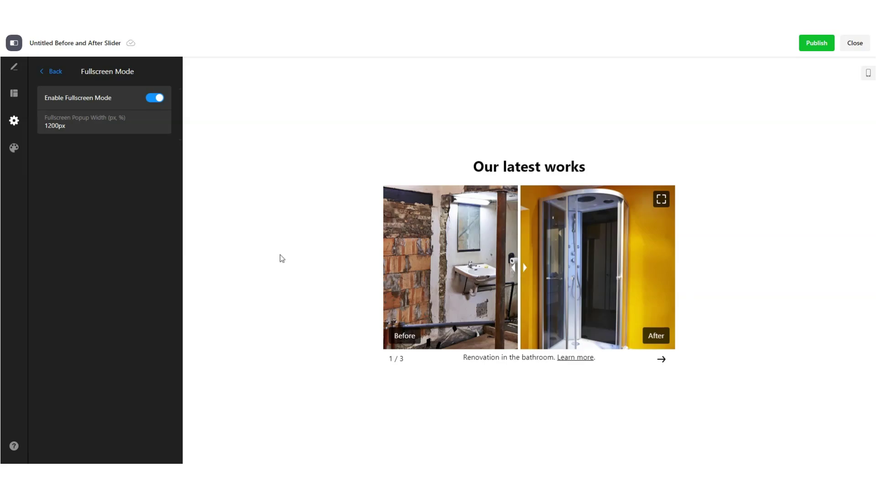
left_click(52, 69)
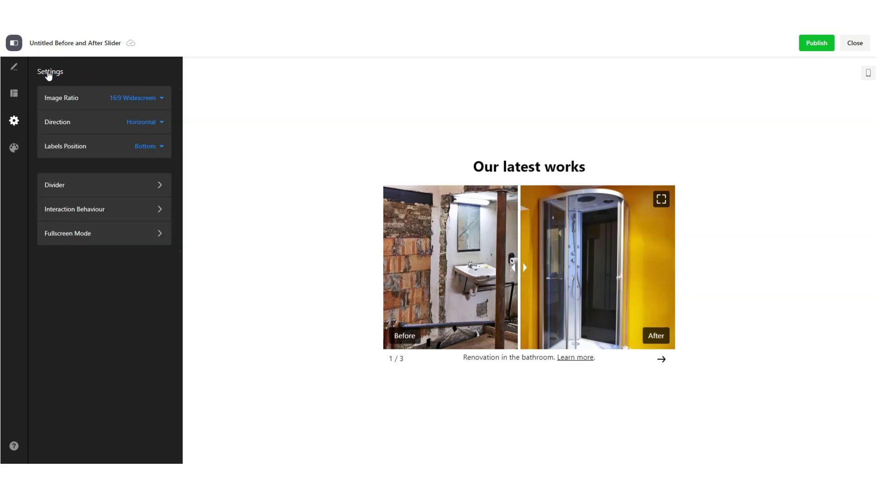
left_click(15, 149)
left_click(138, 105)
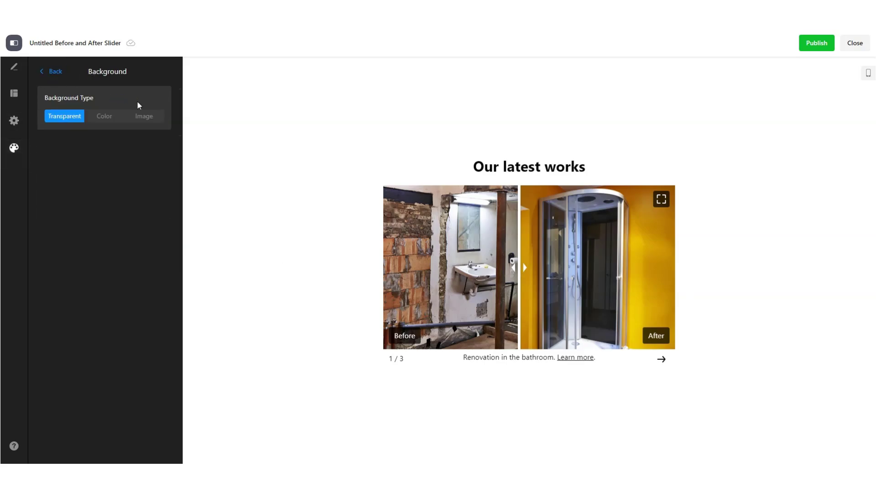
Step: Try the Image background type and Color backgrounds in olive, bright green and light grey, and restore the Transparent background
left_click(104, 116)
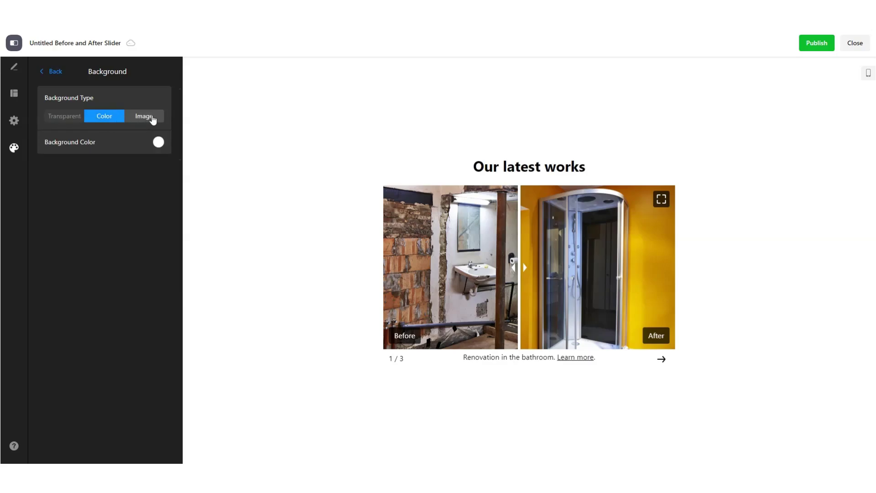
left_click(153, 120)
left_click(71, 120)
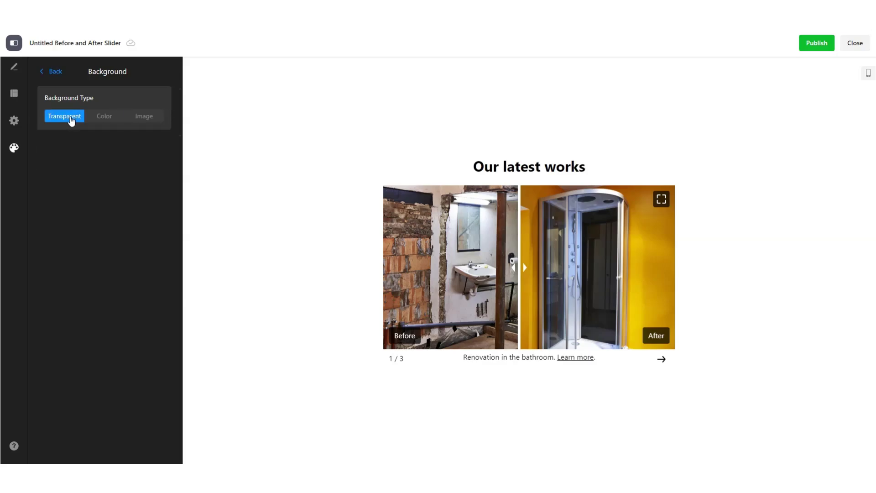
left_click(110, 123)
left_click(160, 142)
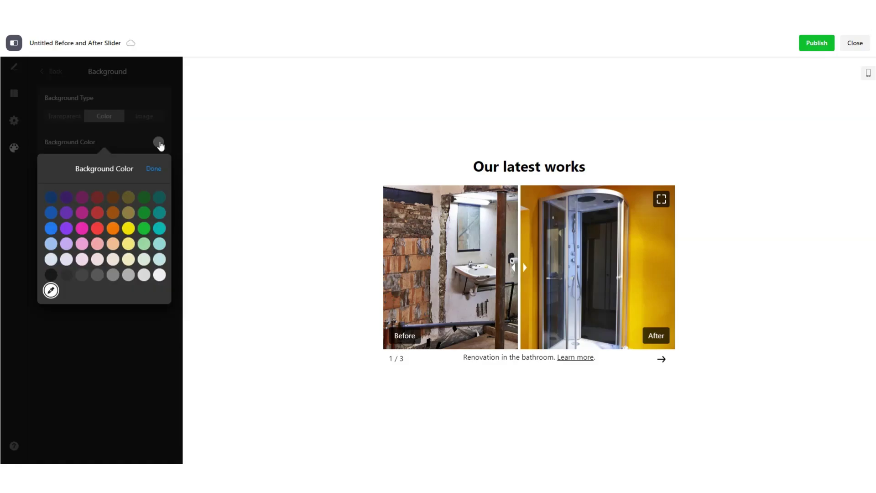
left_click(144, 198)
left_click(125, 200)
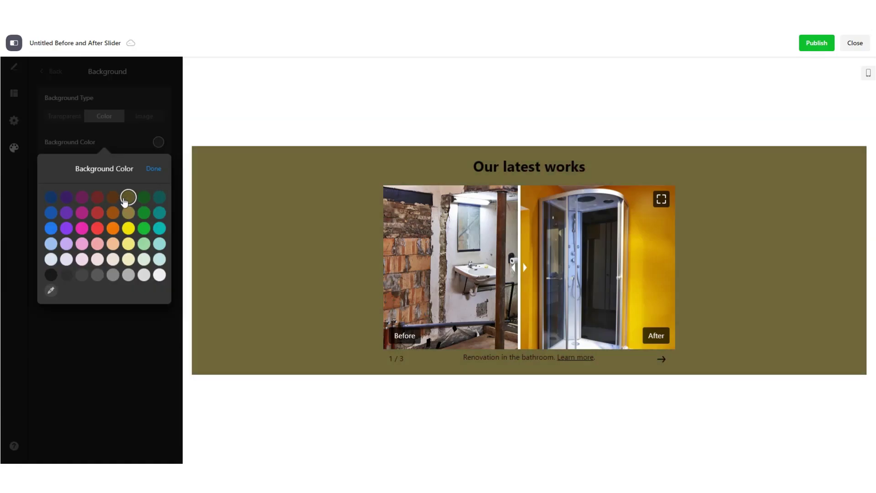
left_click(144, 228)
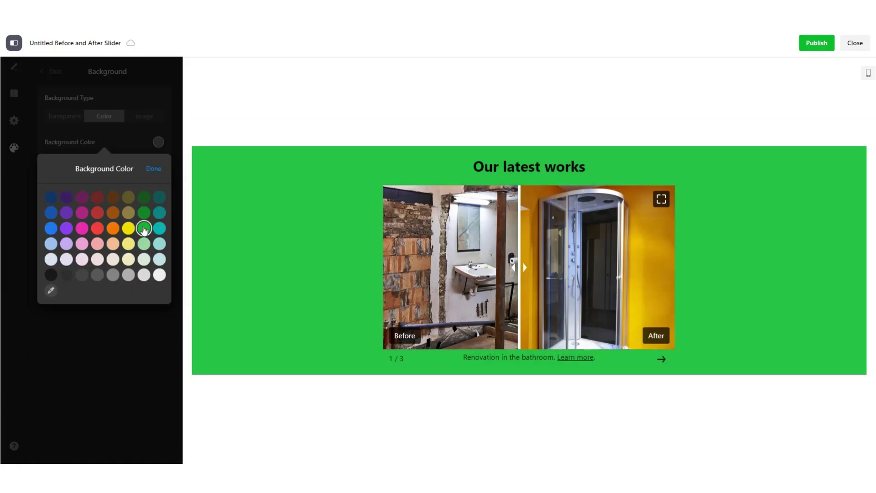
left_click(144, 276)
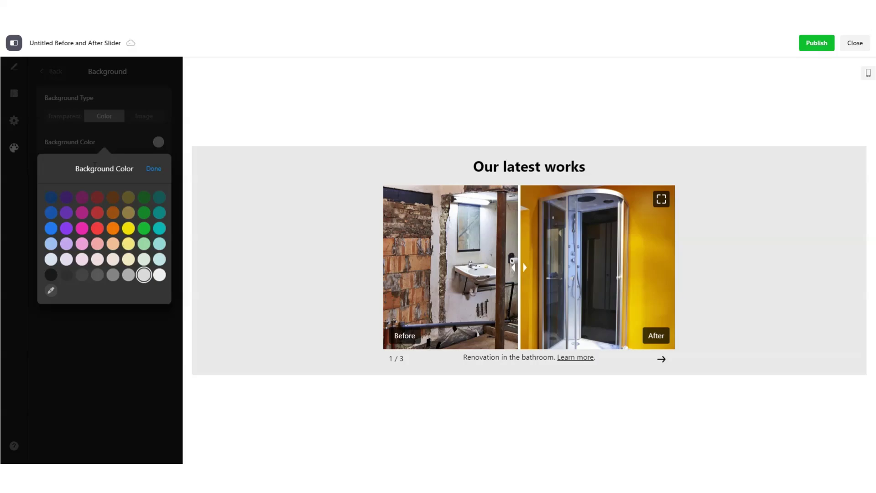
left_click(140, 150)
left_click(69, 117)
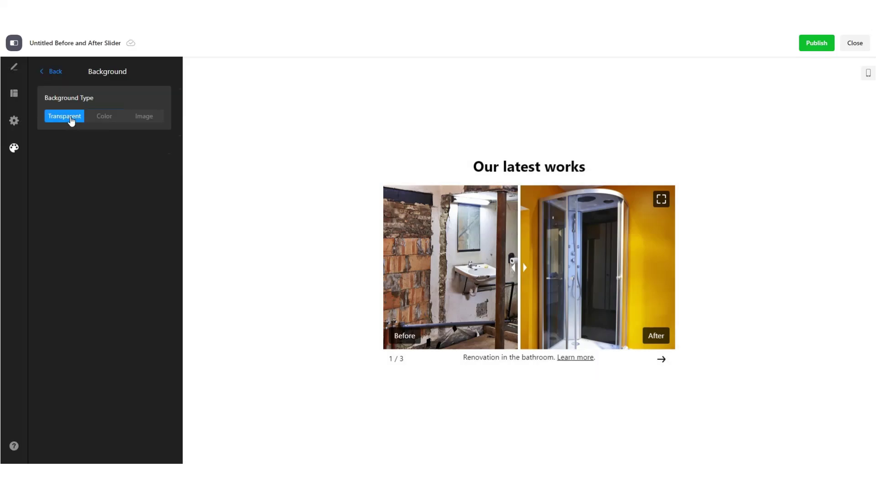
Step: Set the heading font size to 35 px and try the Regular font weight before restoring Bold
left_click(58, 70)
left_click(74, 120)
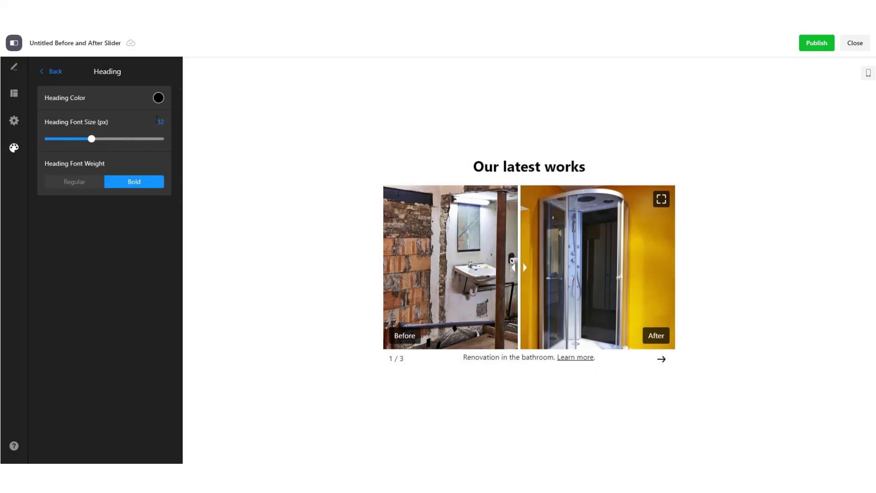
left_click_drag(91, 139, 99, 138)
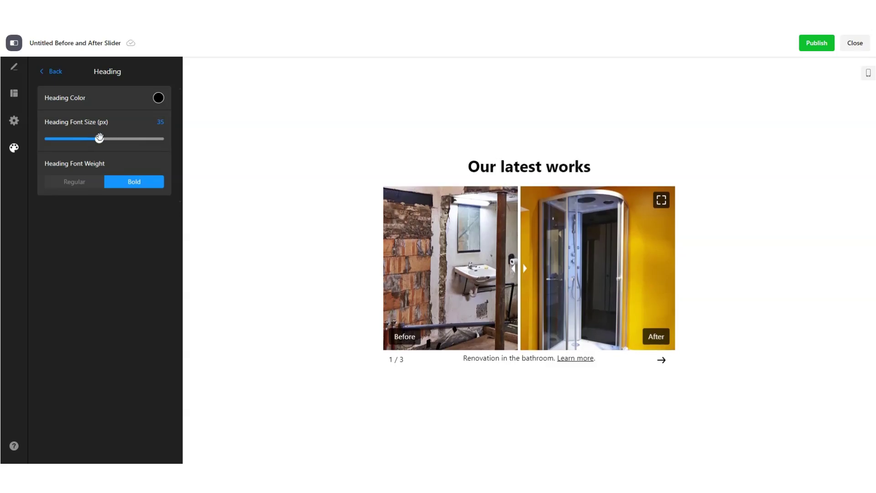
left_click(81, 184)
left_click(121, 184)
left_click(59, 81)
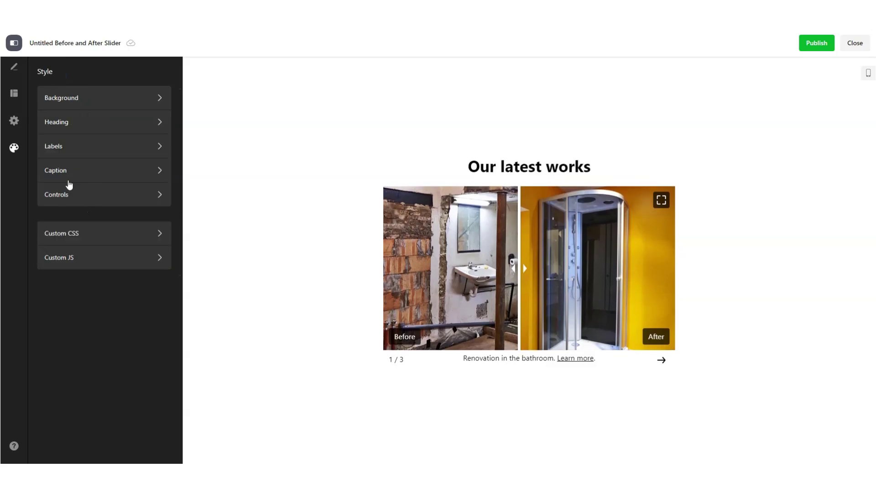
Step: Try pale yellow, lavender, bright green and several solid and translucent greys as the labels color
left_click(65, 143)
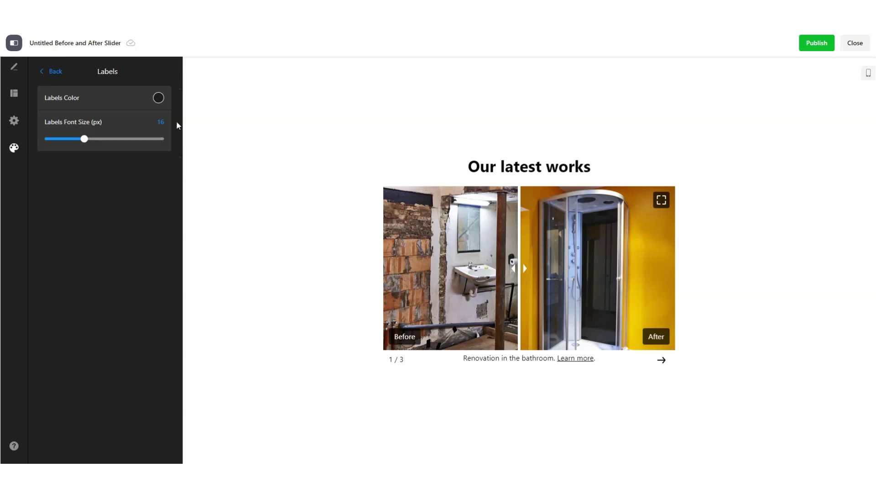
left_click(157, 99)
left_click(128, 217)
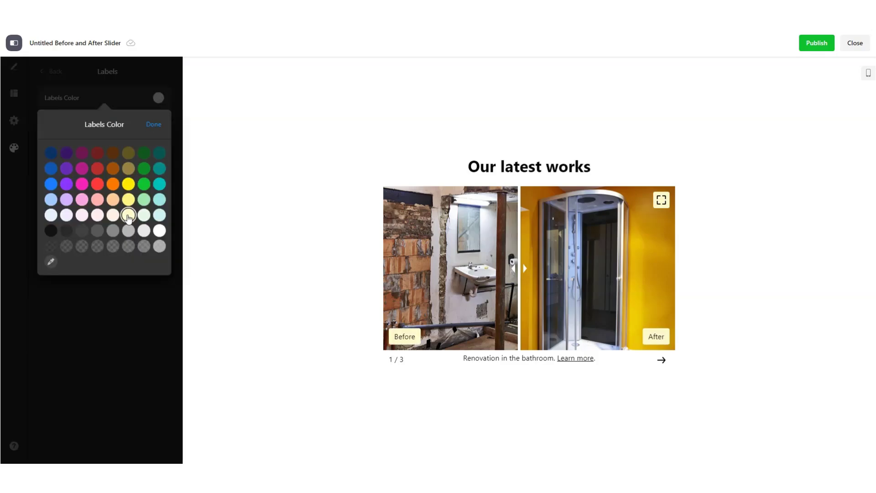
left_click(66, 200)
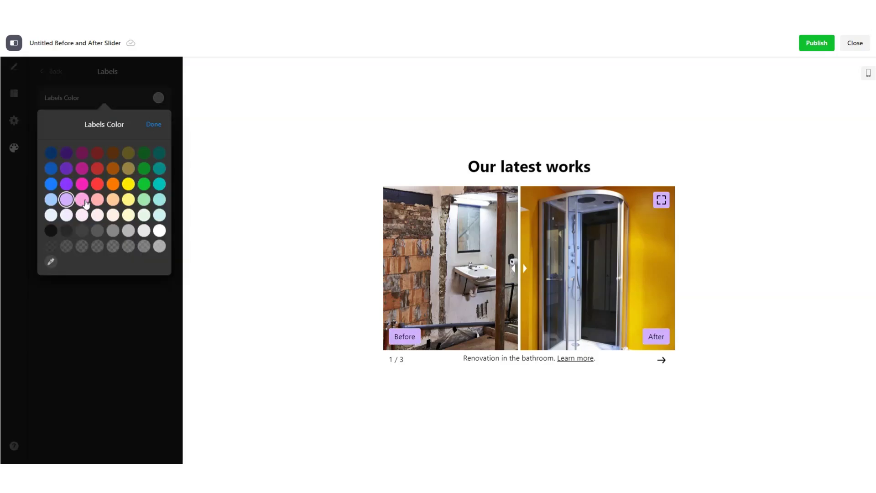
left_click(144, 185)
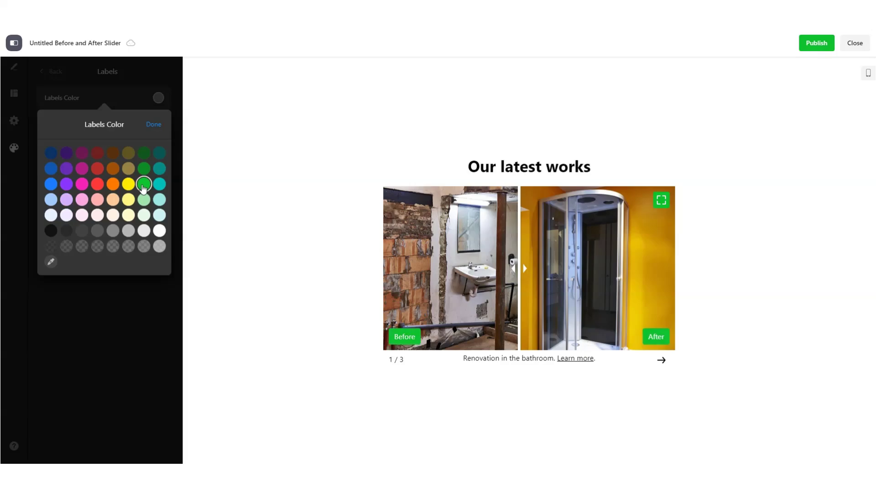
left_click(66, 231)
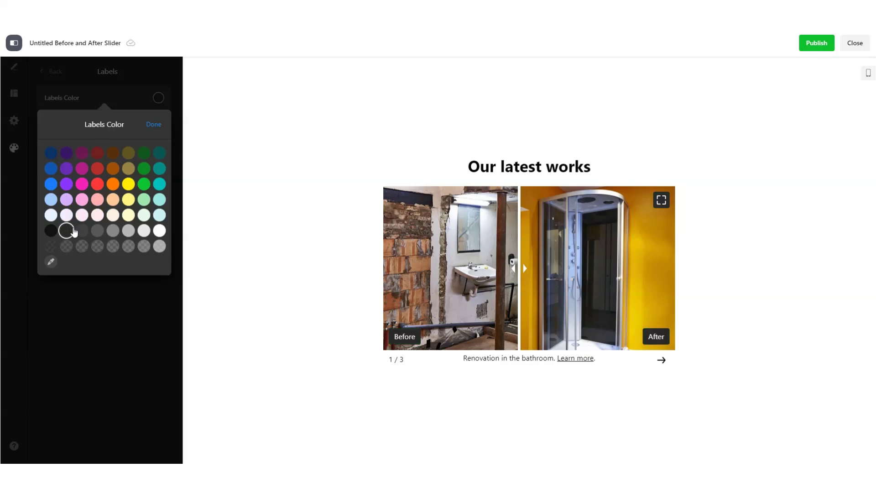
left_click(97, 231)
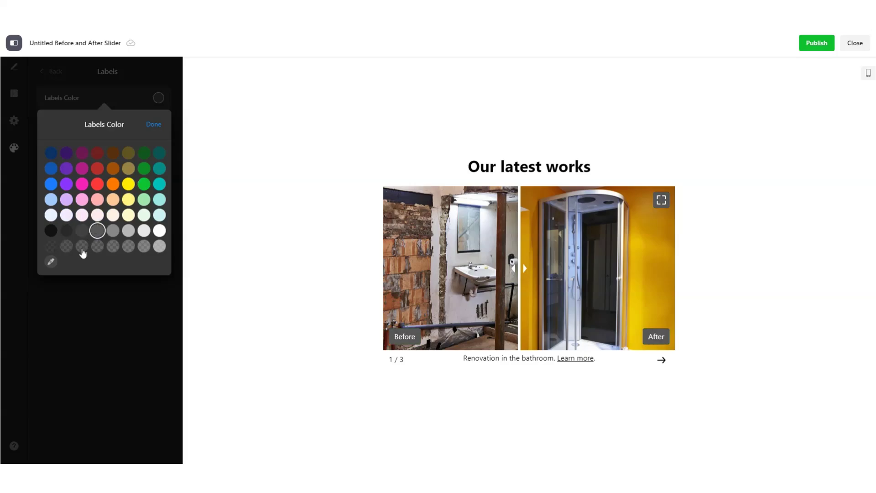
left_click(81, 246)
left_click(65, 247)
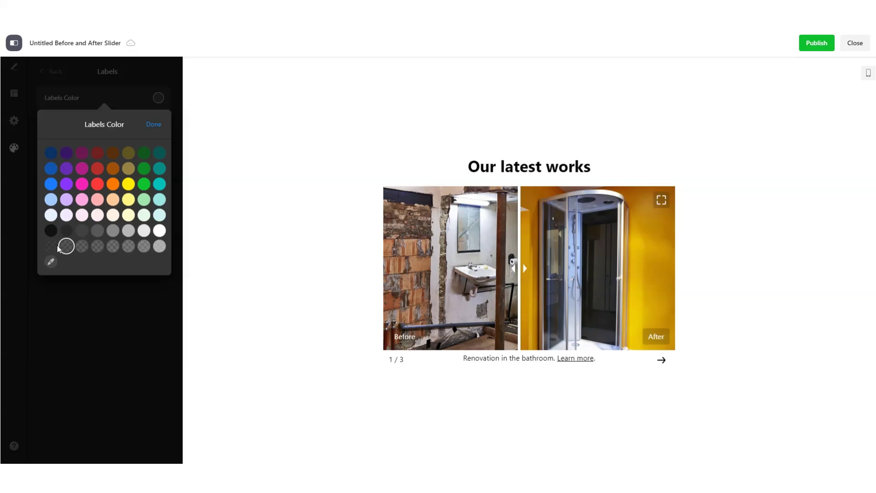
left_click(48, 248)
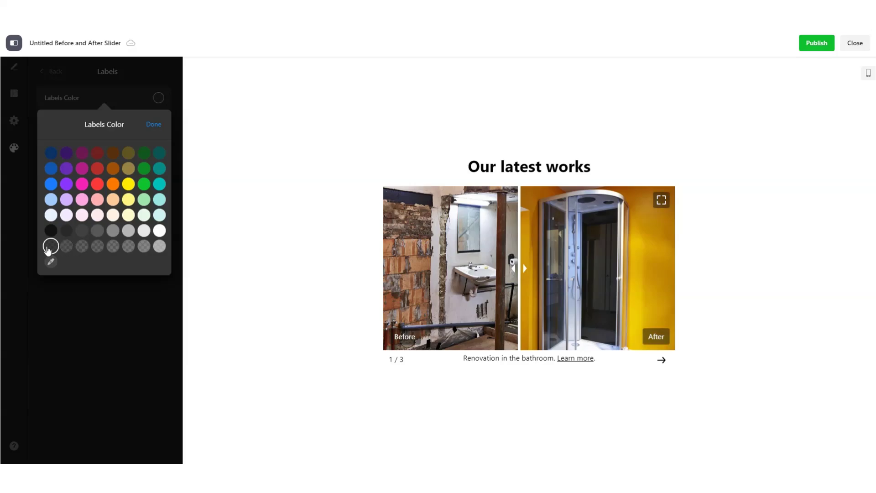
left_click(82, 231)
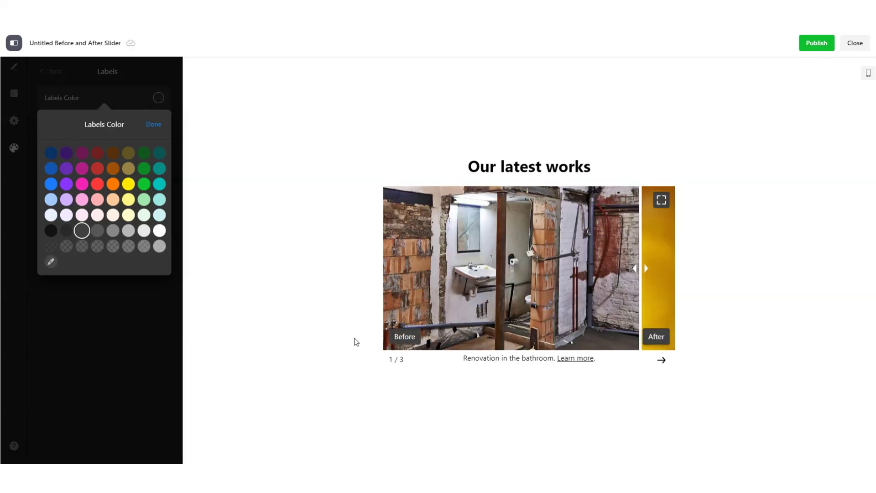
Step: Set the labels color to bright blue and preview it by comparing the images on the first two slides
left_click(142, 200)
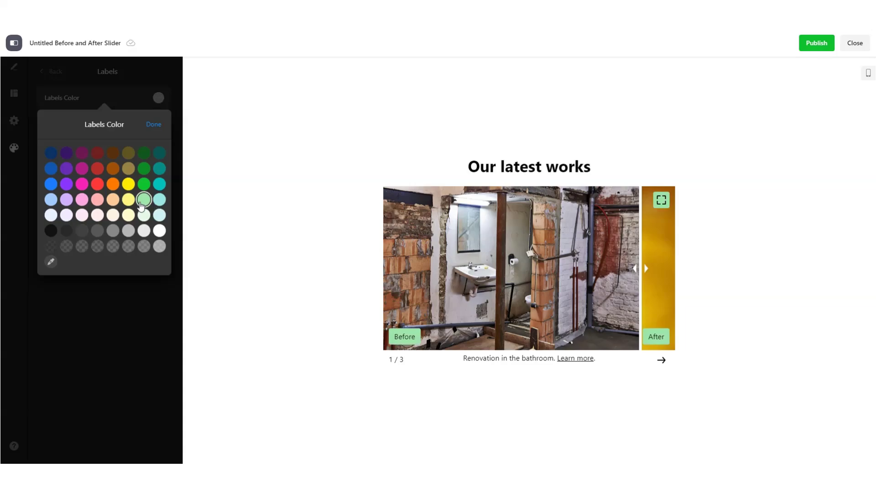
left_click(49, 200)
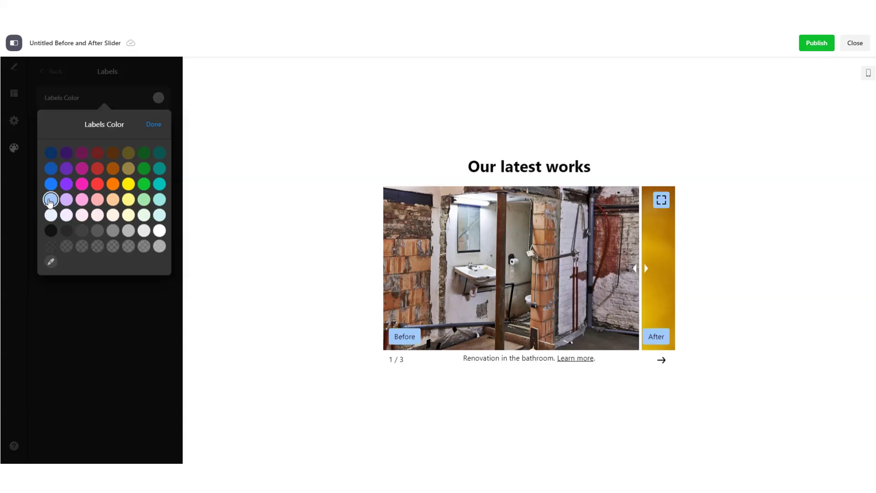
left_click(51, 184)
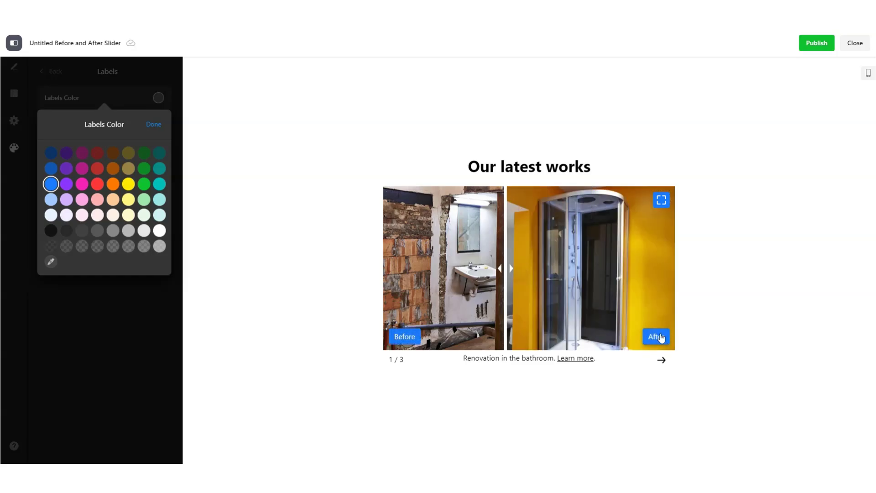
left_click(603, 274)
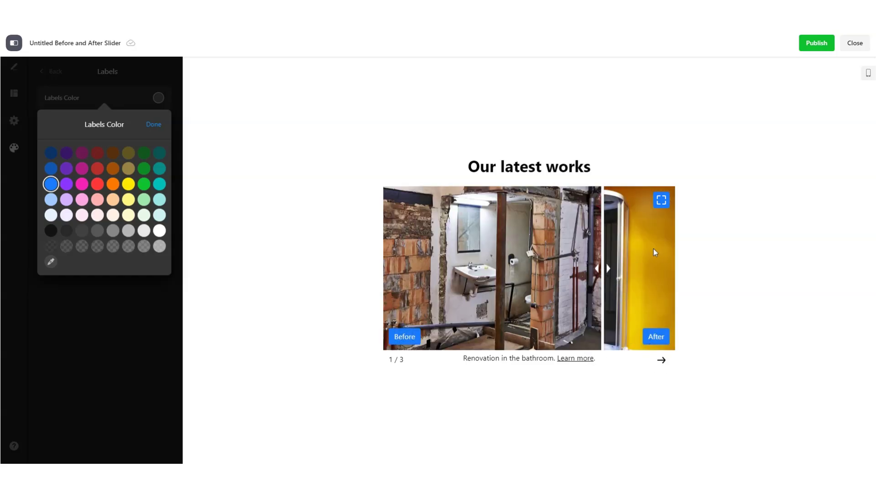
left_click(661, 360)
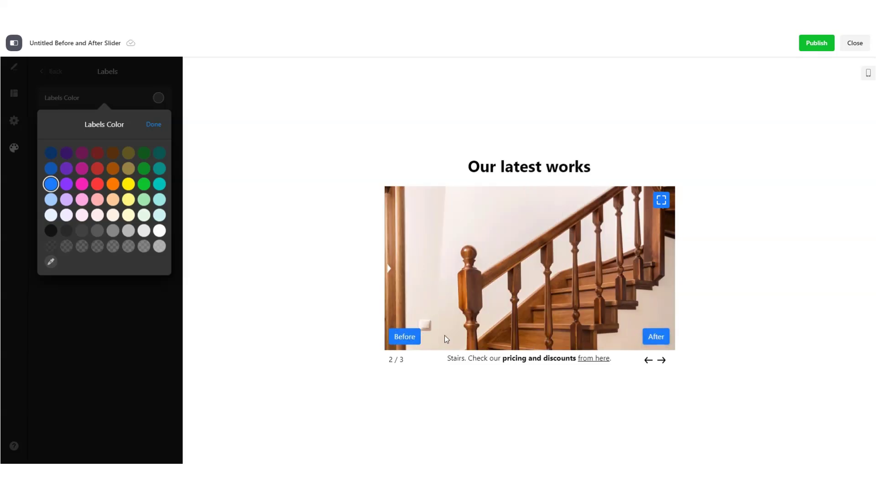
left_click(144, 130)
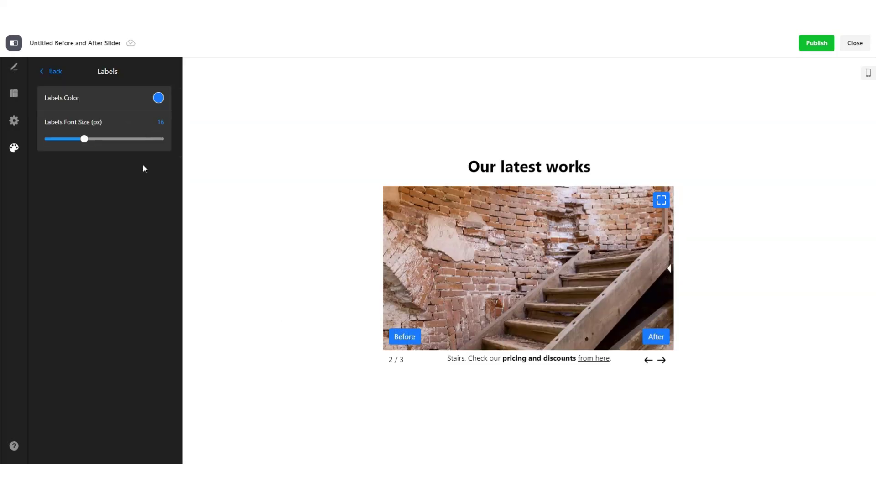
Step: Look through the Caption, Controls, Custom CSS and Custom JS style settings
left_click(58, 73)
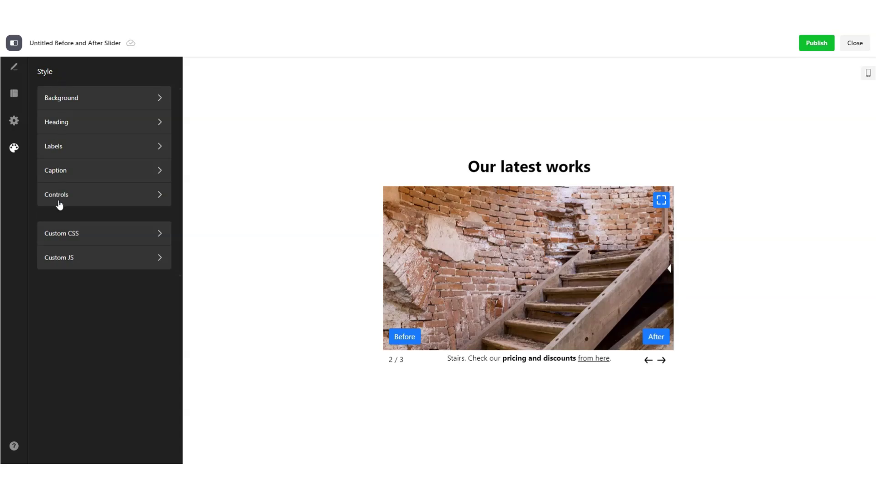
left_click(71, 178)
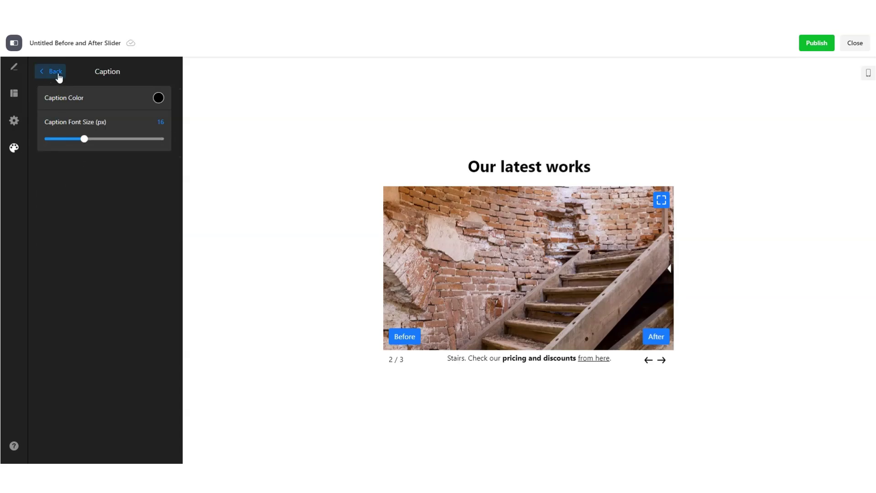
left_click(59, 72)
left_click(61, 196)
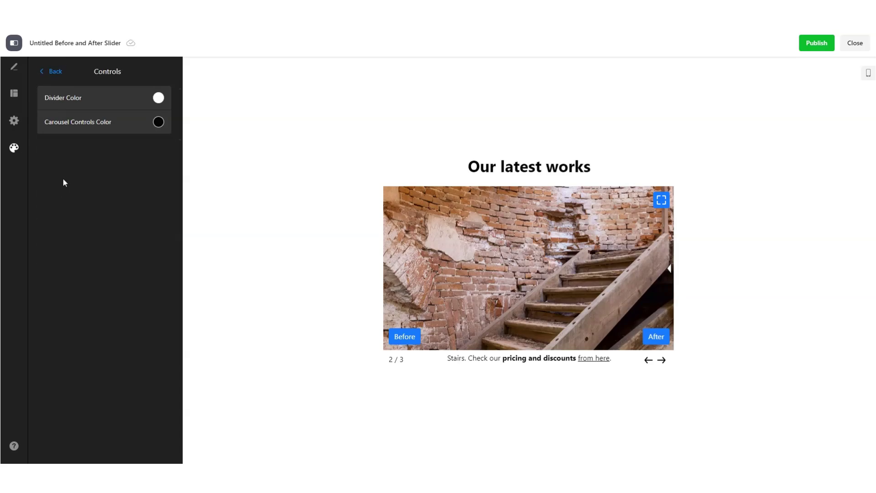
left_click(45, 73)
left_click(69, 235)
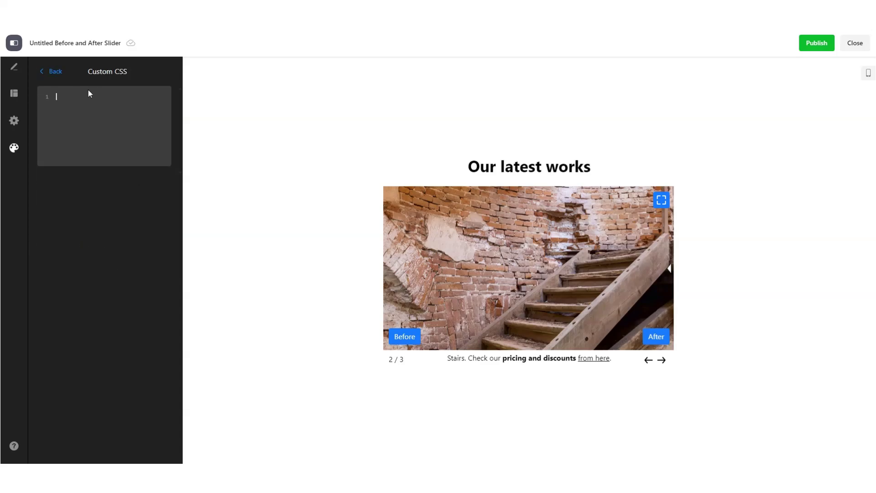
left_click(54, 72)
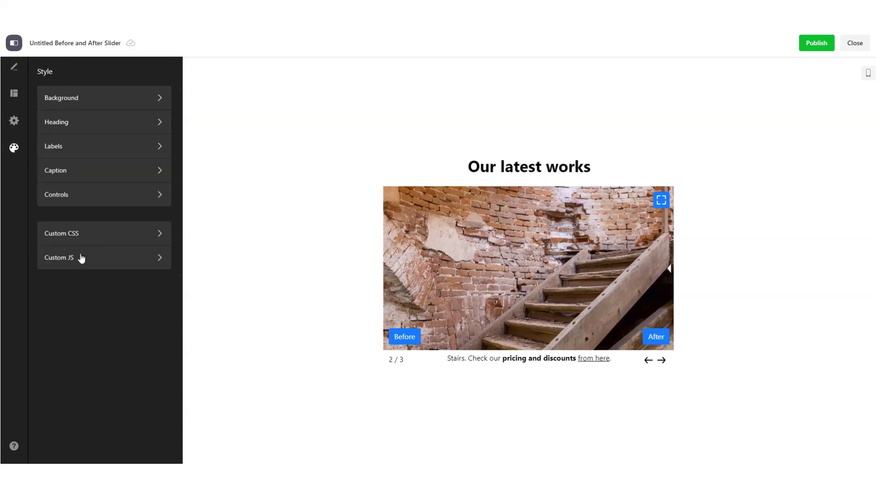
left_click(81, 259)
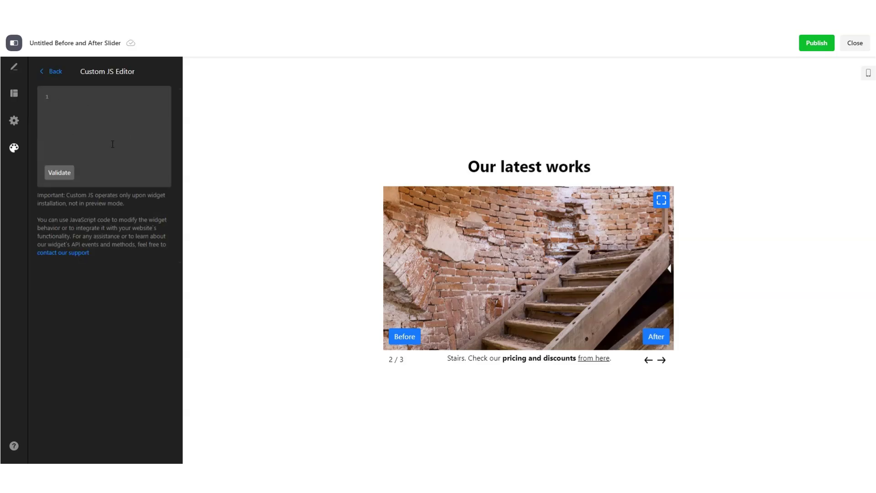
left_click(59, 72)
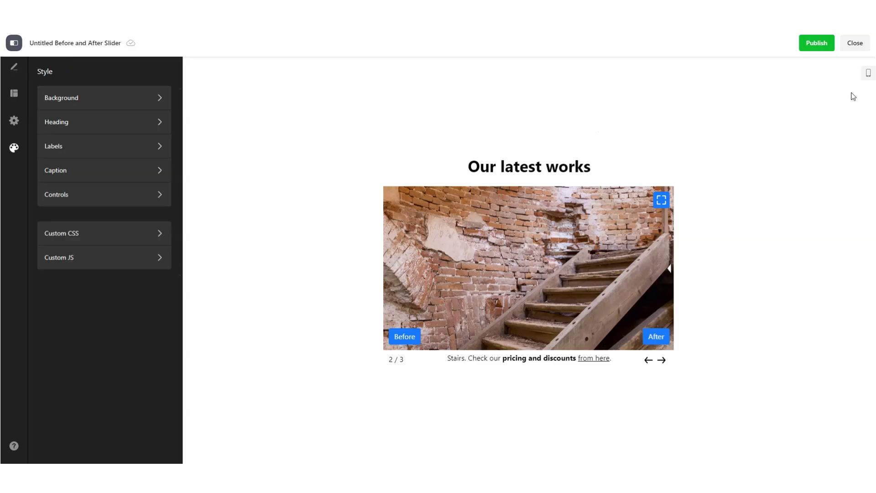
Step: Preview the slider in the mobile view, browsing its slides in full screen, and return to the desktop view
left_click(868, 73)
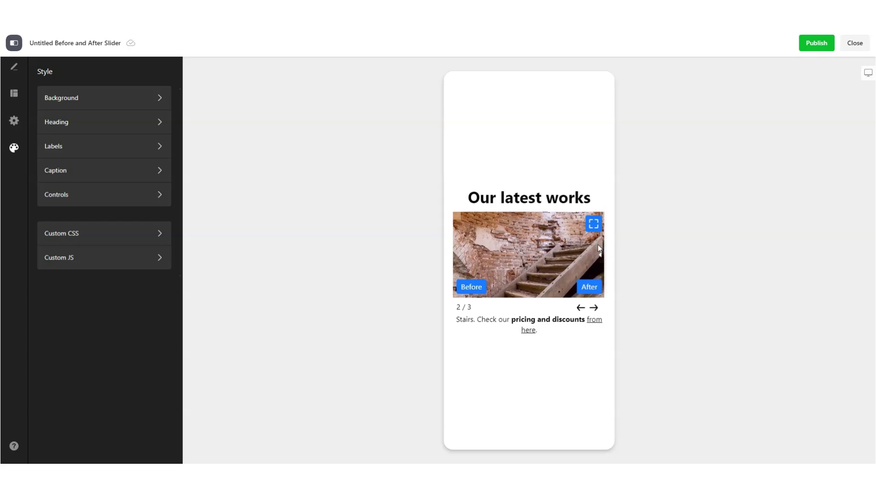
left_click(594, 226)
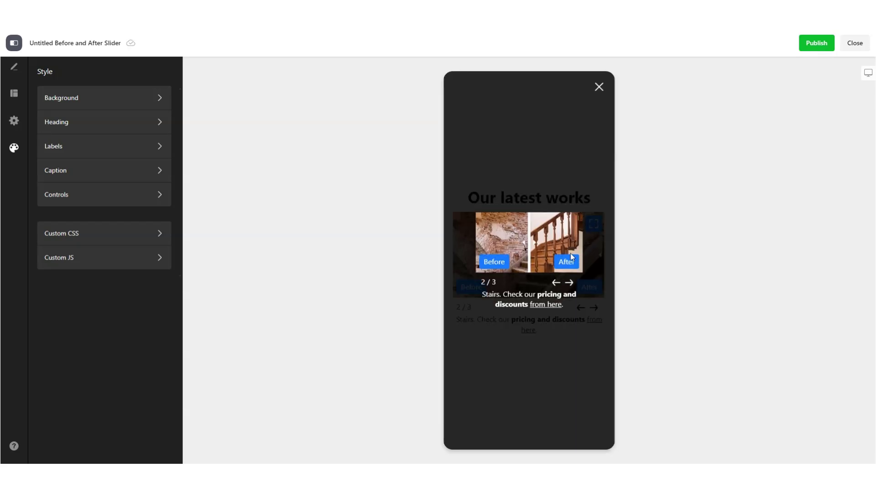
left_click(569, 282)
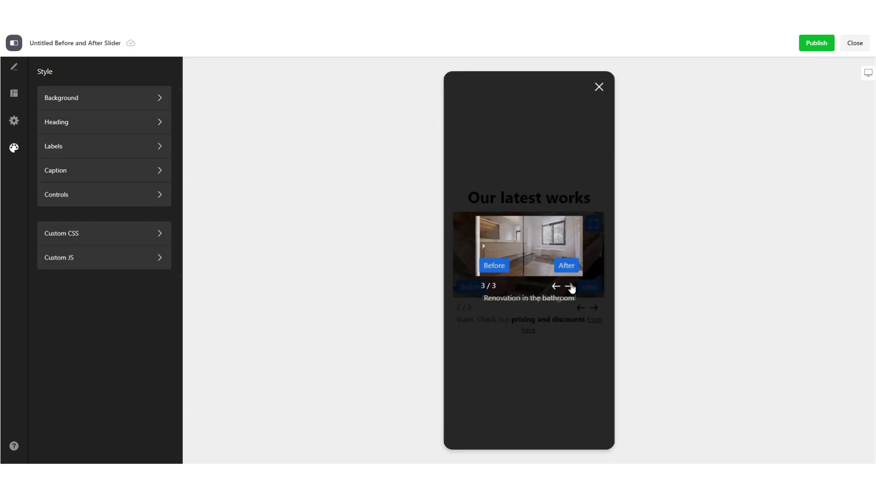
left_click(555, 287)
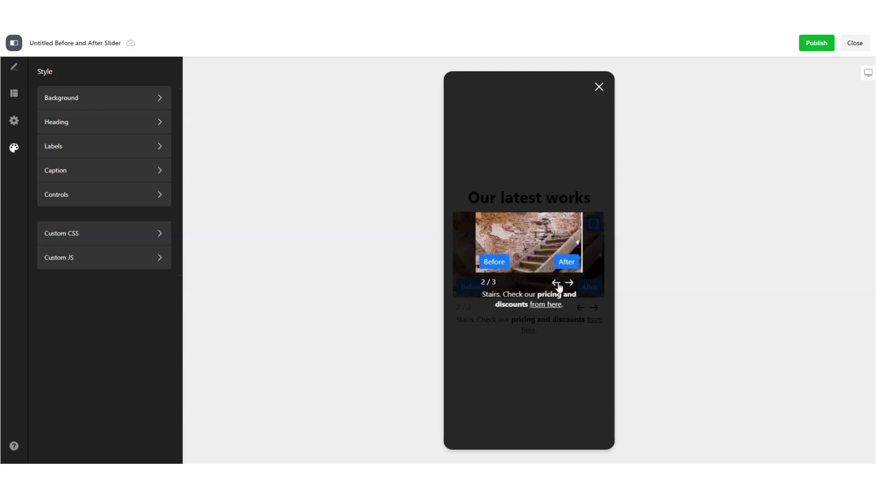
left_click(556, 286)
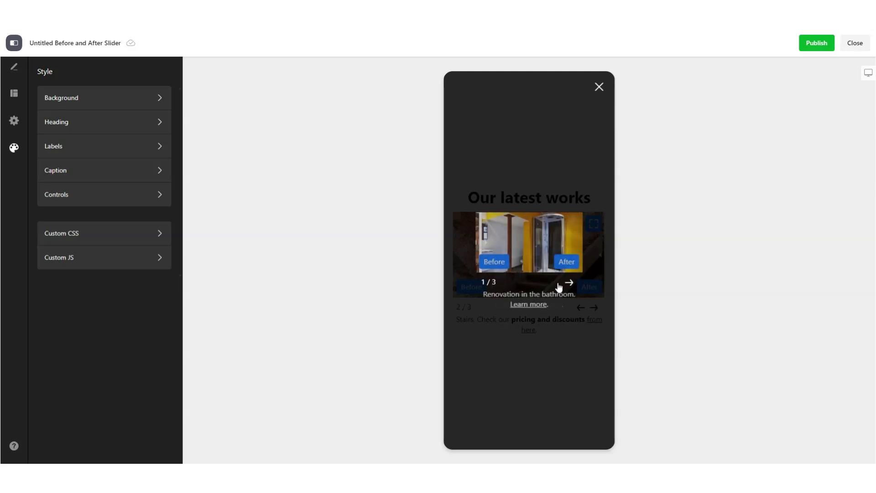
left_click(584, 165)
left_click(868, 72)
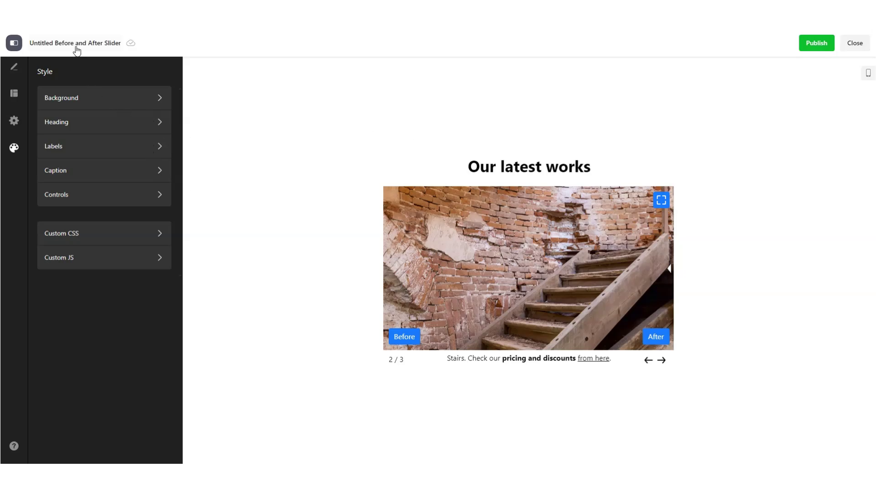
Step: Rename the widget "Pitiya Before and After Slider - Construction", publish it and leave the editor
left_click(74, 45)
double_click(379, 251)
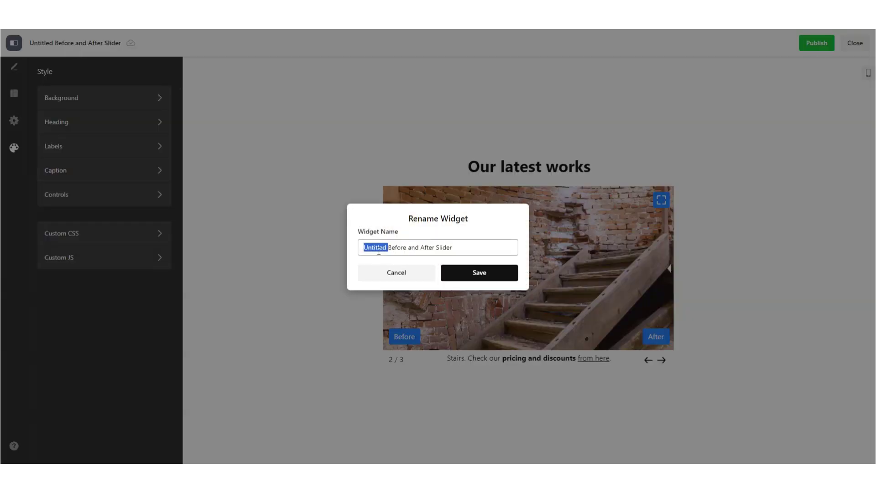
type("Pi")
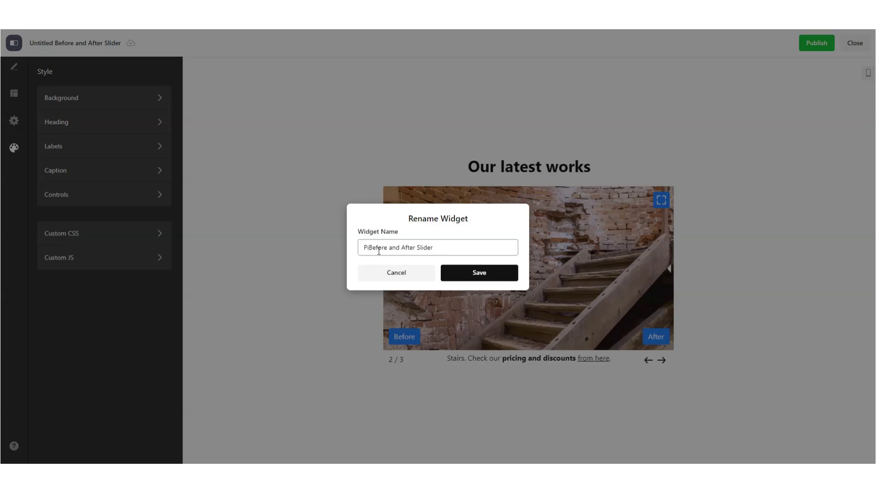
type("tiya")
left_click(492, 270)
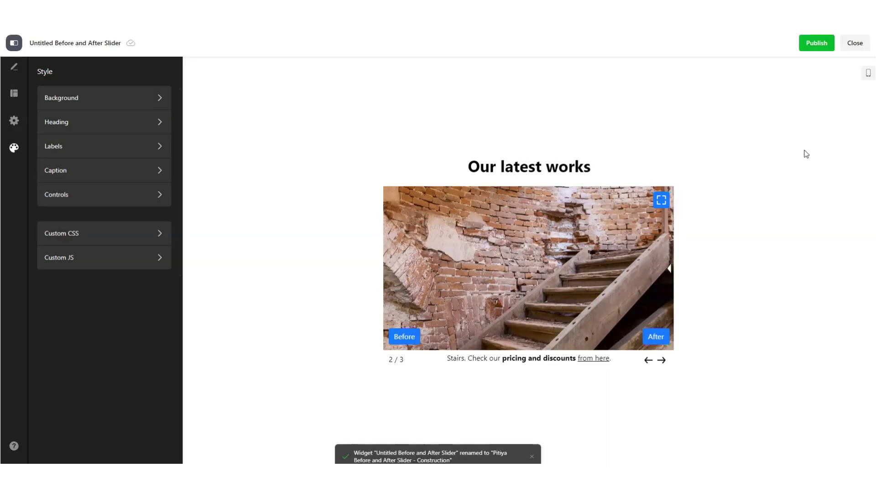
left_click(826, 48)
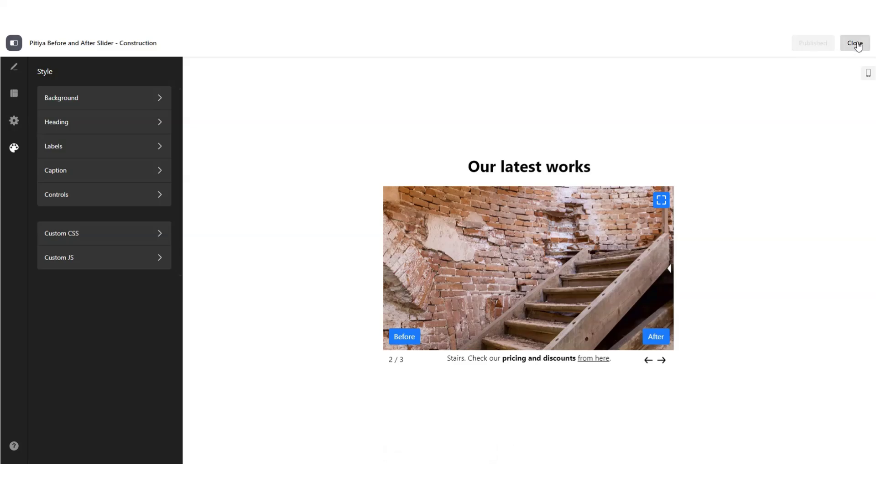
left_click(860, 44)
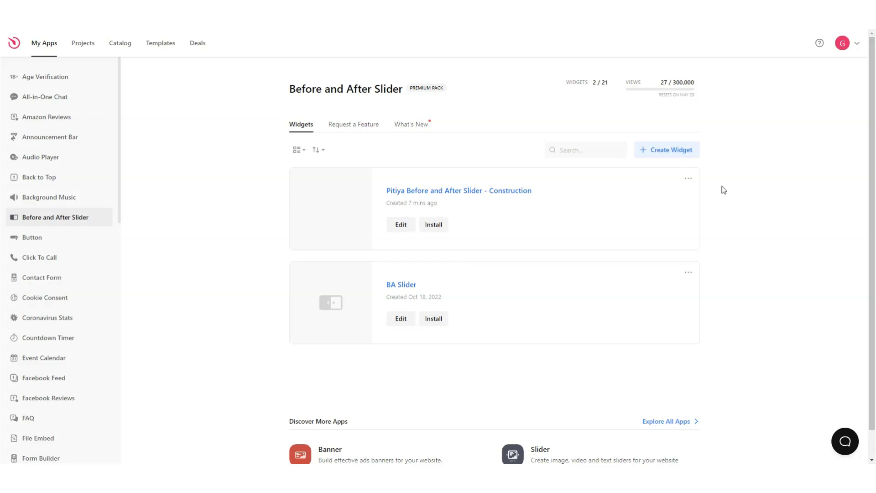
Step: Copy the embed code of the Pitiya Before and After Slider - Construction widget
left_click(689, 179)
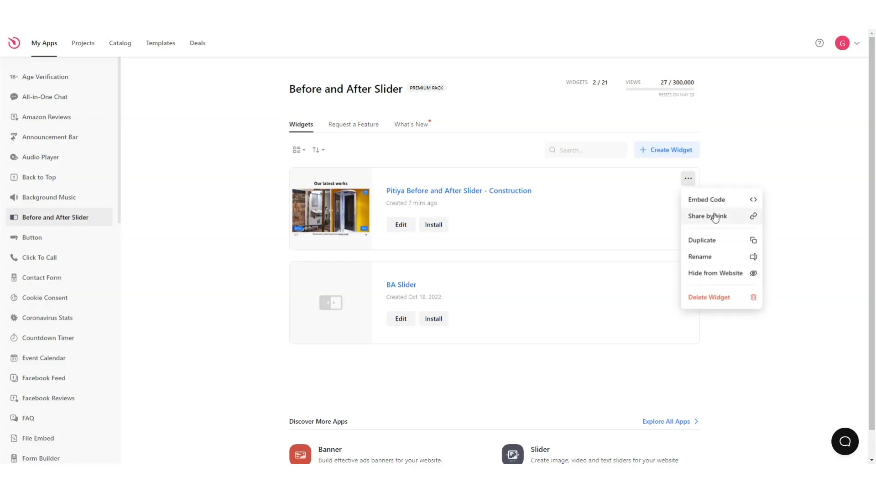
left_click(637, 216)
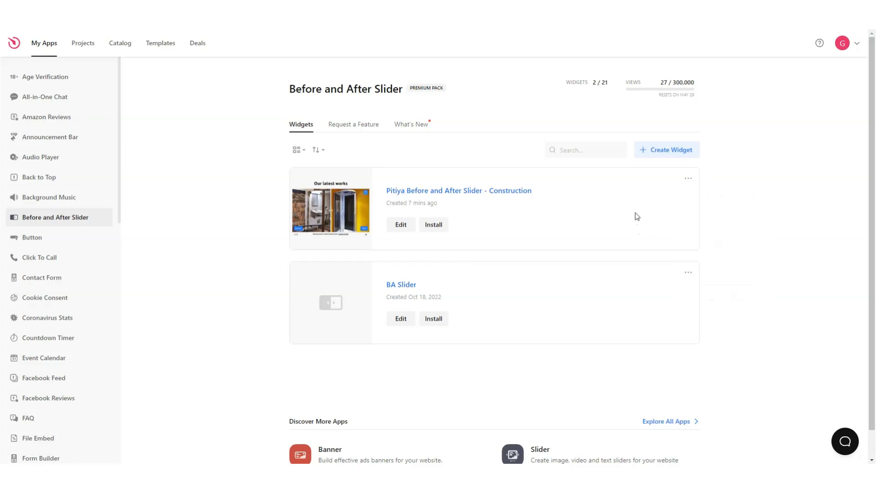
left_click(437, 223)
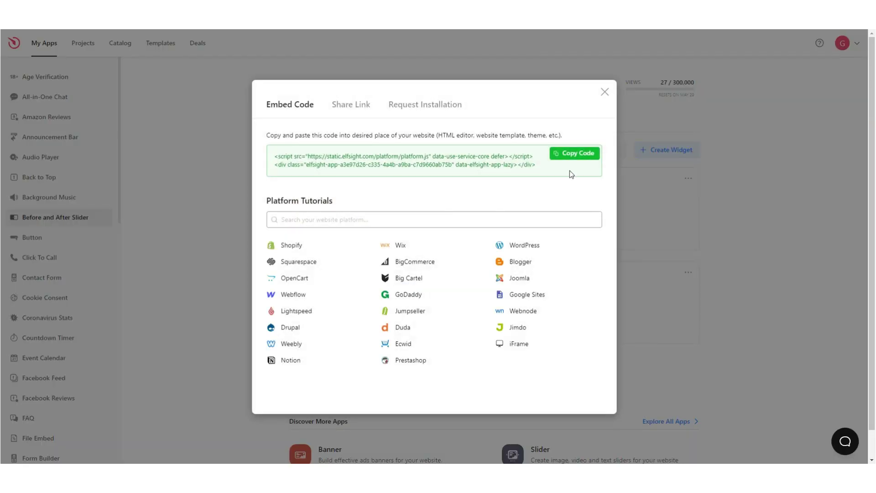
left_click(577, 156)
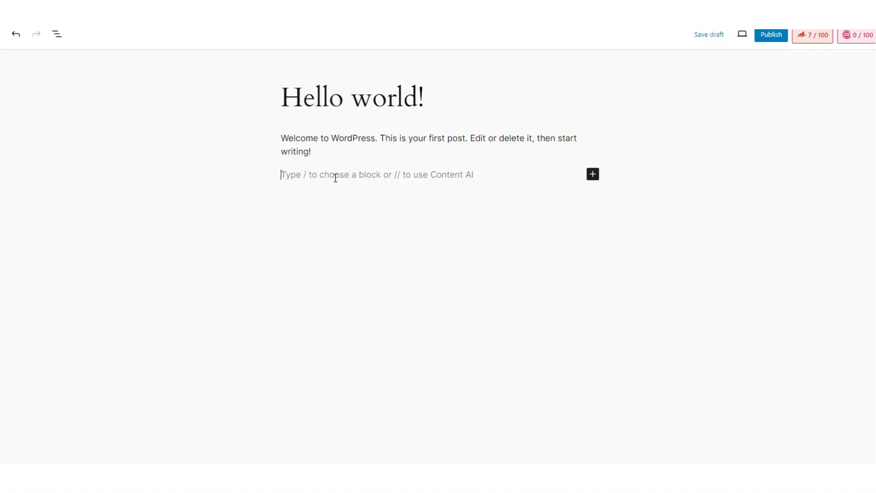
Step: In the WordPress post editor, add a Custom HTML block below the welcome paragraph and paste the slider's embed code into it
type("/c")
key("Down")
key("Down")
key("Down")
key("Down")
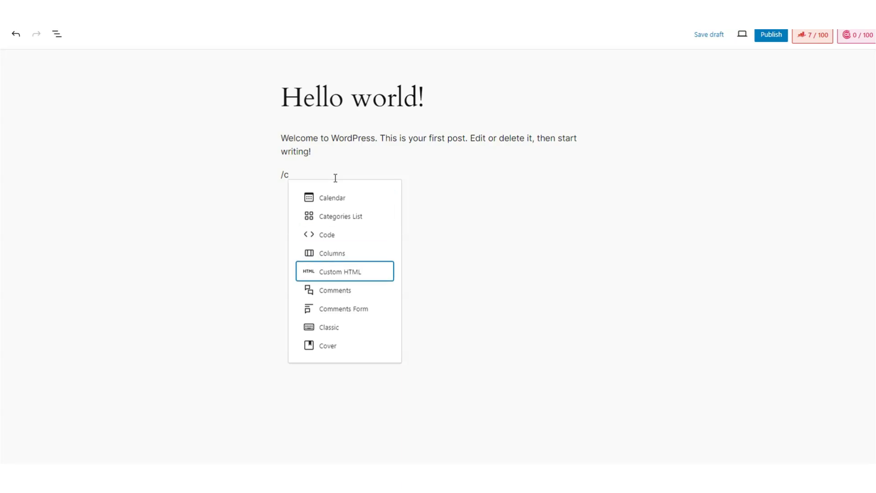
key("Return")
left_click(729, 179)
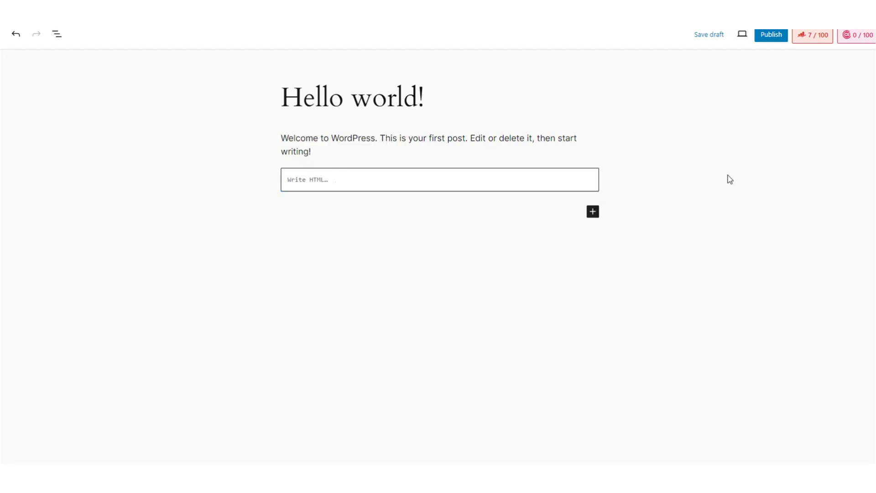
left_click(478, 180)
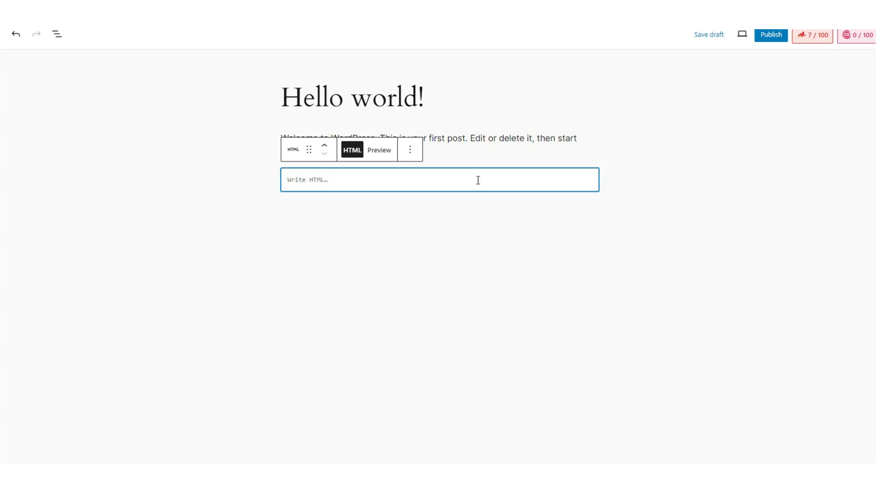
key("ctrl+v")
Step: Preview the HTML block, save the post as a draft and open the post's preview in a new tab
left_click(379, 149)
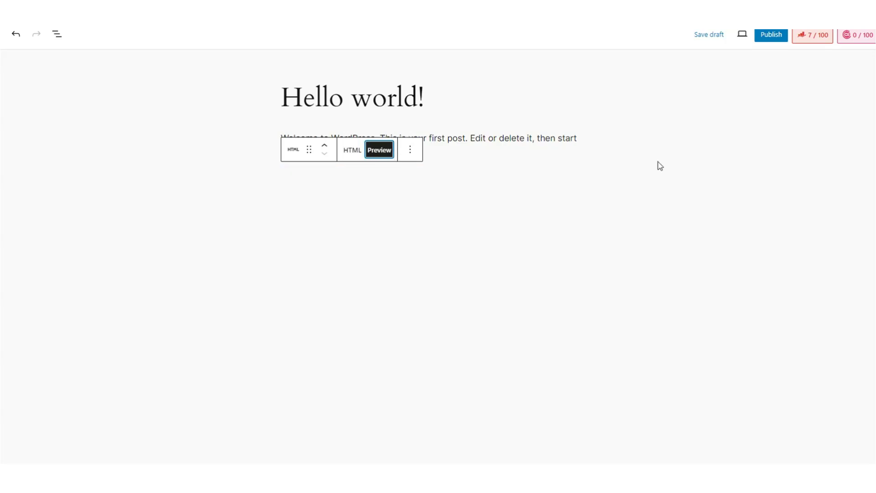
left_click(714, 37)
left_click(742, 37)
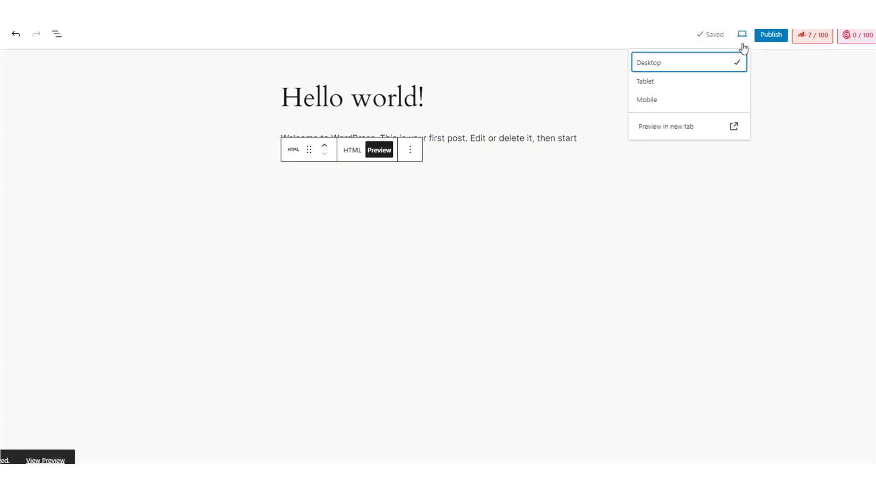
left_click(697, 127)
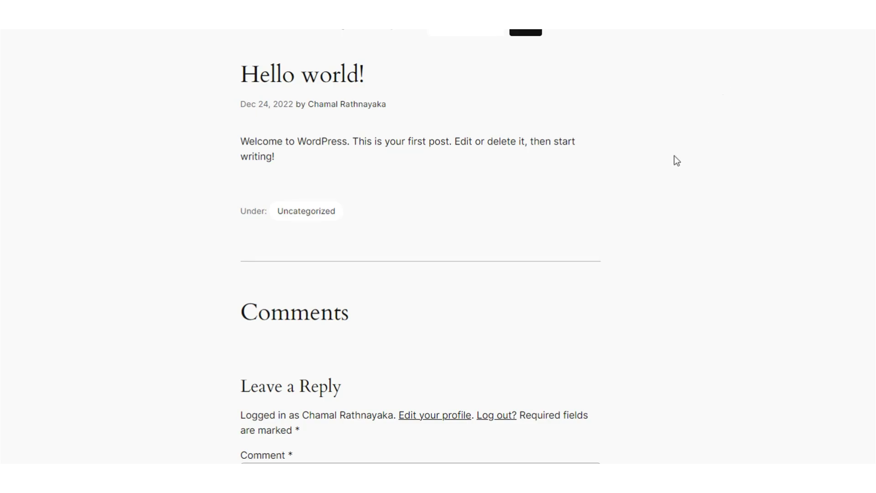
Step: Test the embedded slider on the post page by comparing images, advancing through the slides and viewing it in full screen
scroll(602, 246, "down", 3)
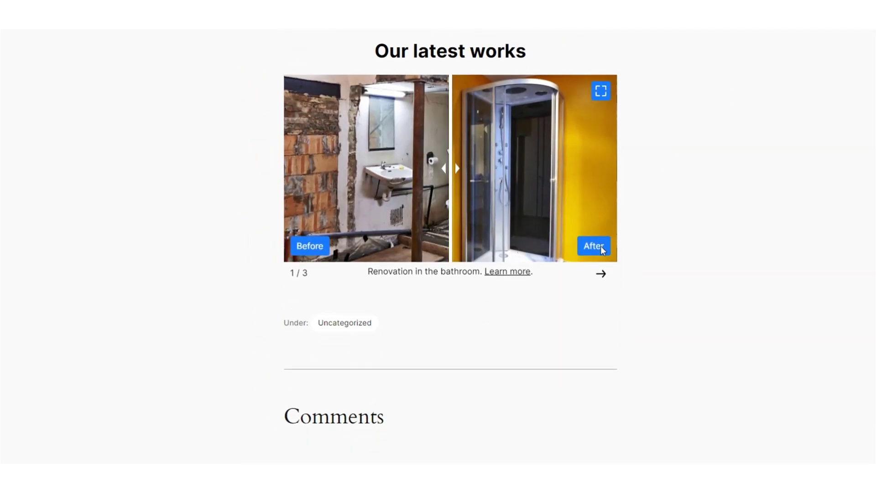
left_click_drag(458, 167, 405, 171)
left_click(590, 247)
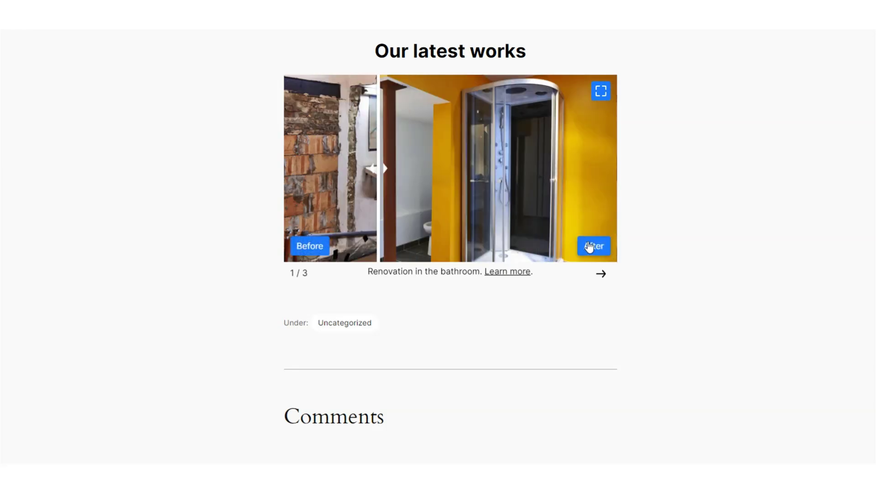
left_click(600, 275)
left_click(601, 275)
left_click(601, 92)
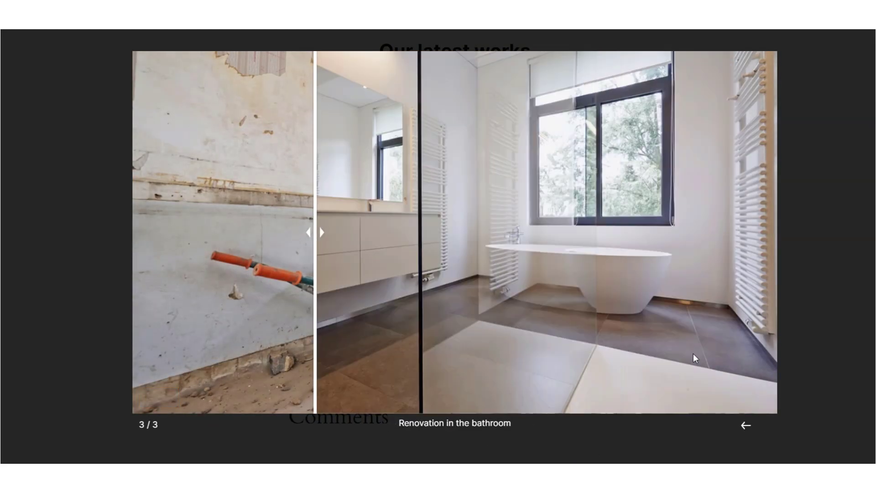
left_click(746, 425)
key("Escape")
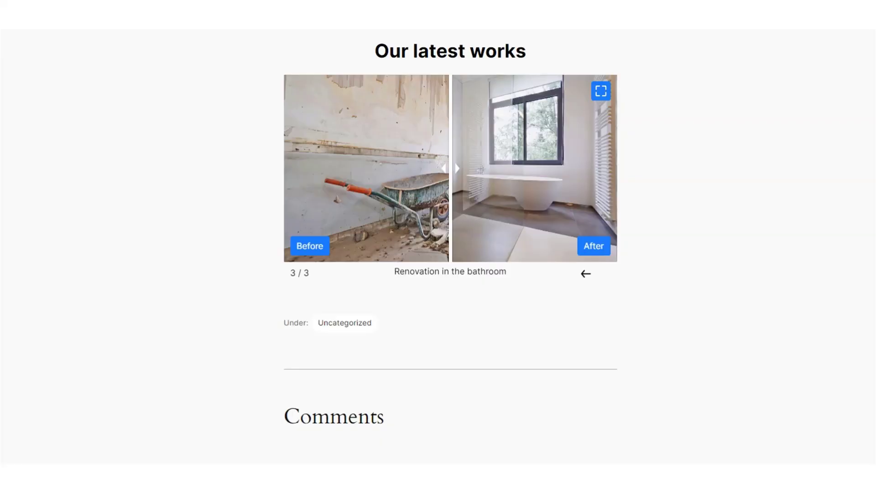